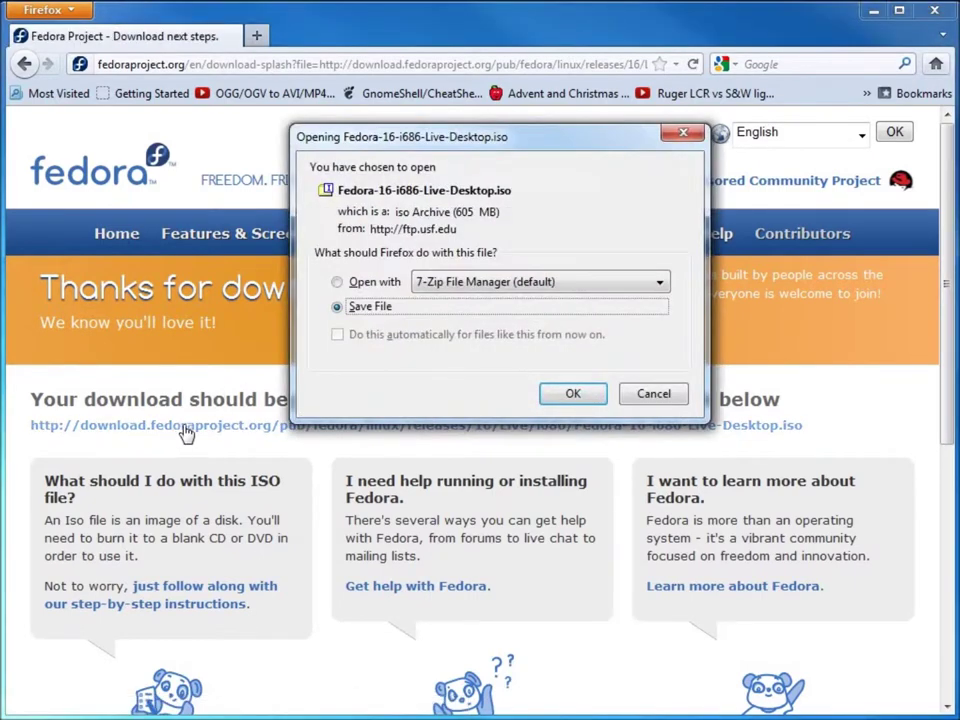
Save the Fedora-16-i686-Live-Desktop.iso download to disk and dismiss the download list.
click(574, 397)
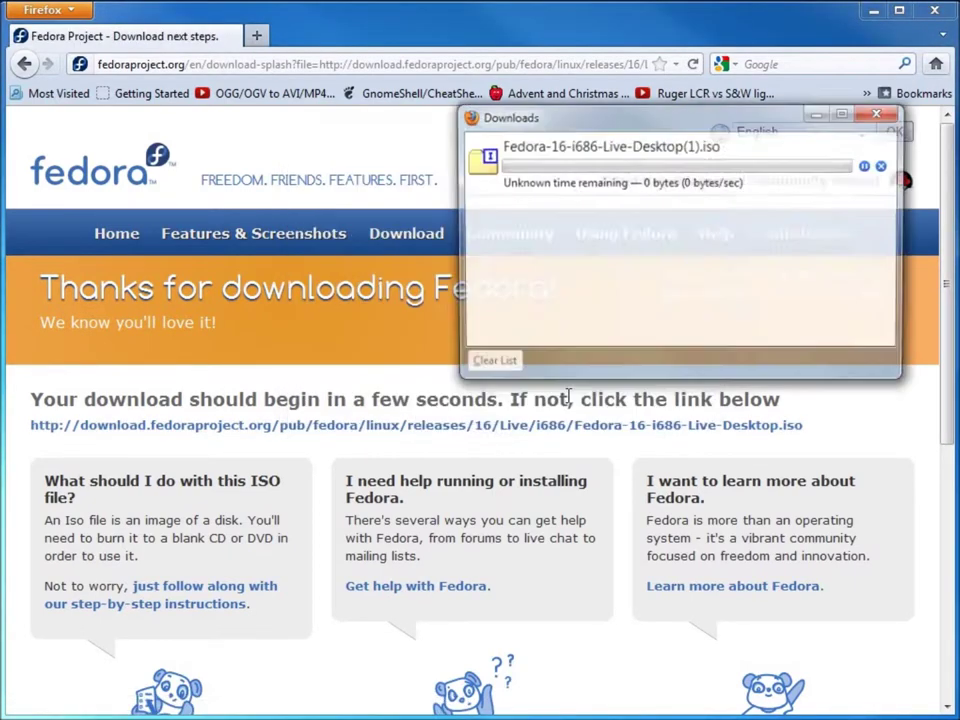
click(881, 114)
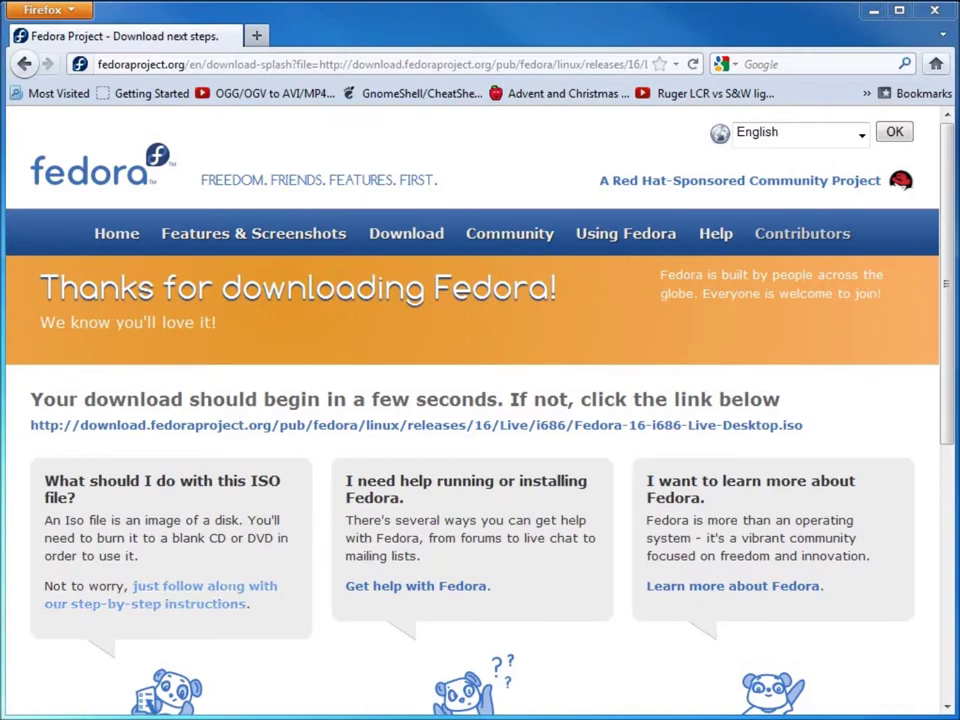
Switch to VirtualBox and begin a new virtual machine named "FEDORA 16 OS" with Linux and Fedora as the OS type.
key(alt+Tab)
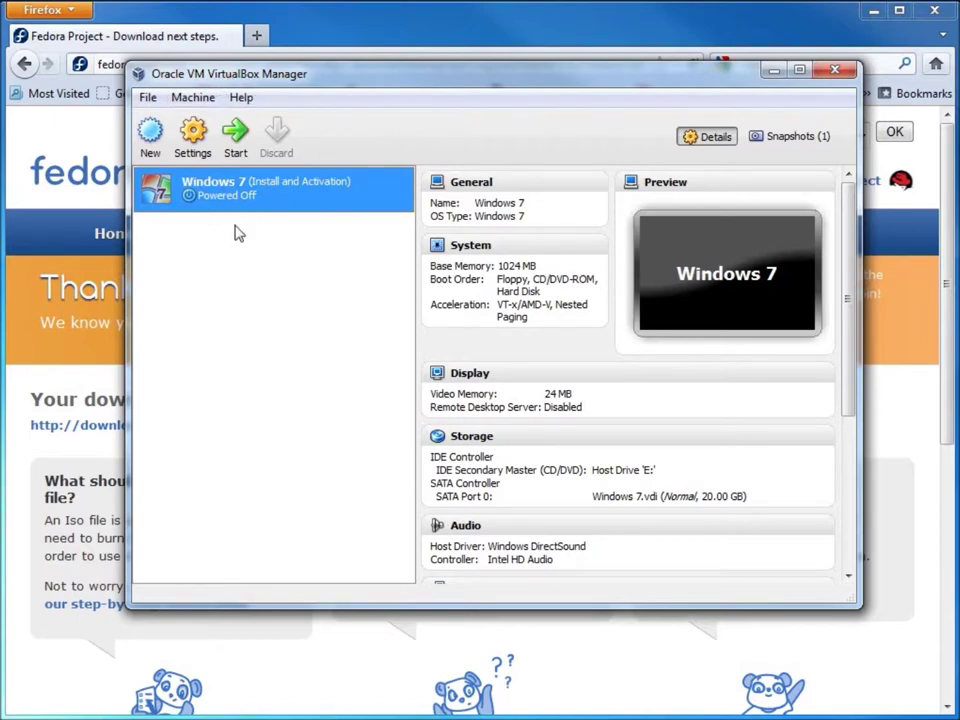
click(150, 140)
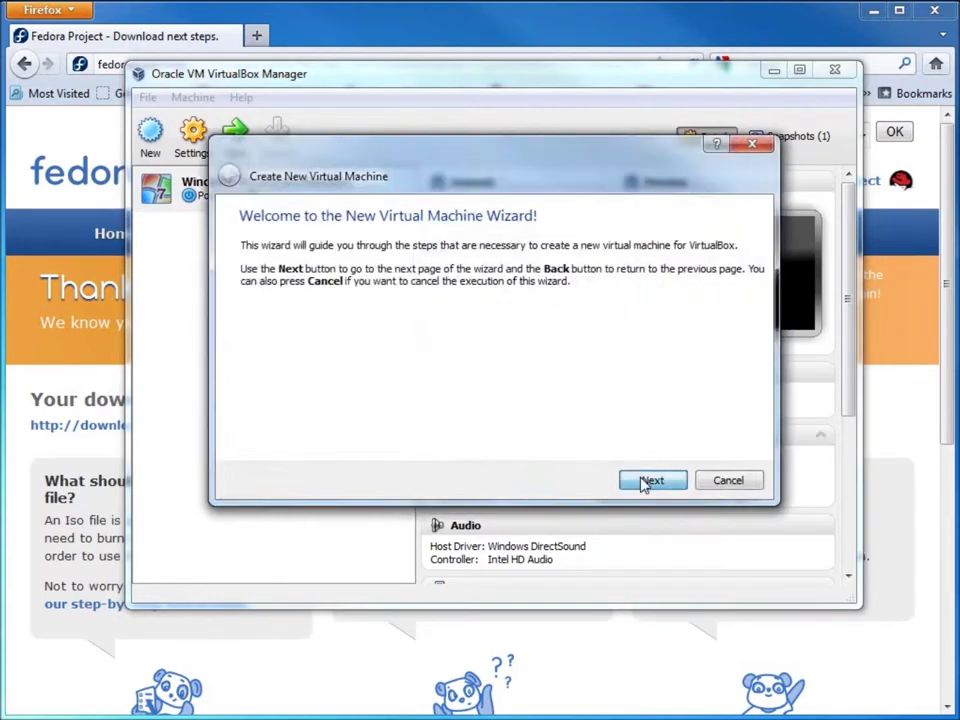
click(648, 479)
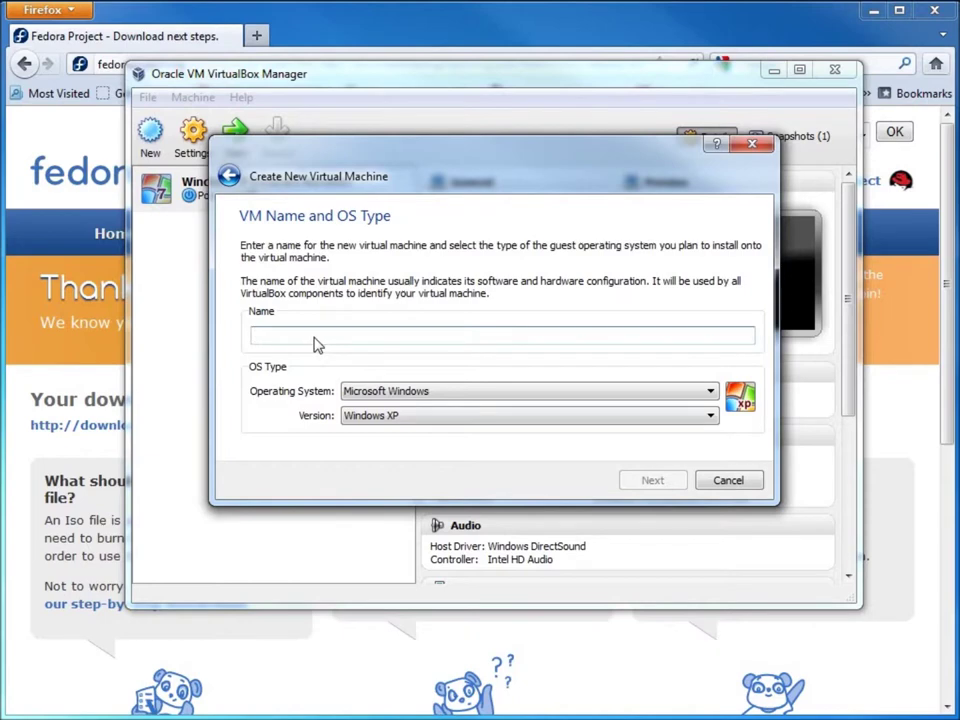
text(fe)
key(BackSpace)
text(FEDORA 16 OS)
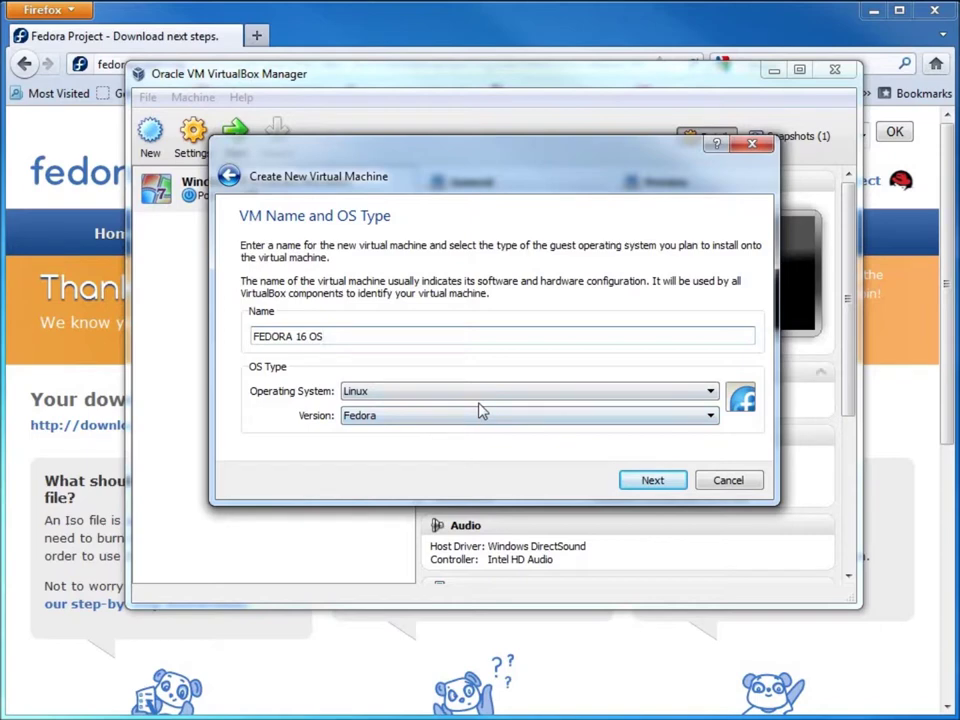
click(650, 484)
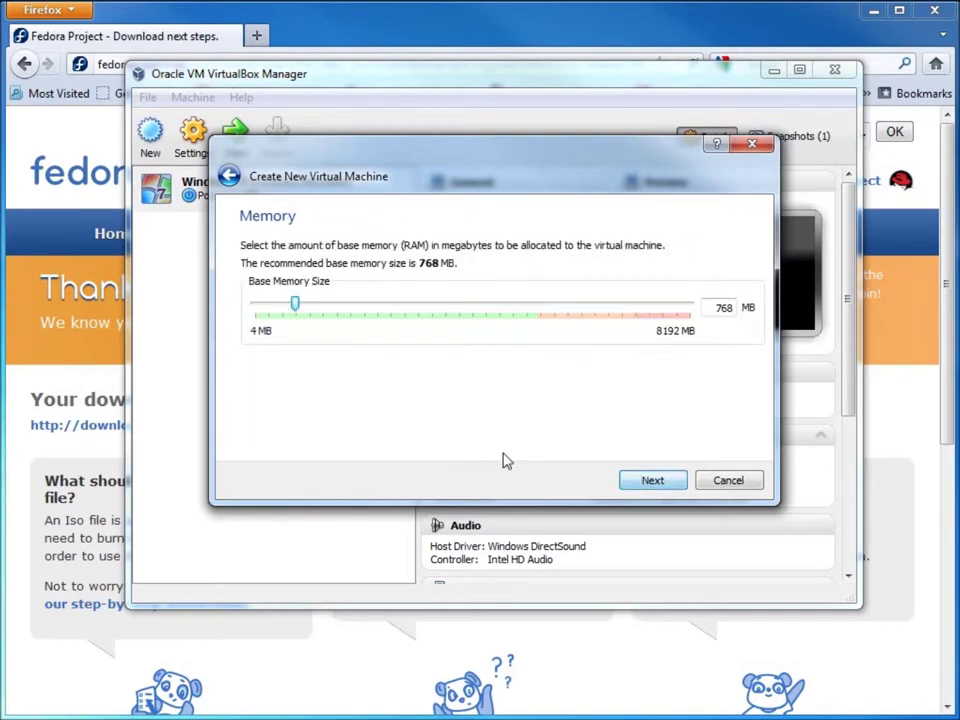
Set the new virtual machine's base memory to 1024 MB.
double_click(728, 308)
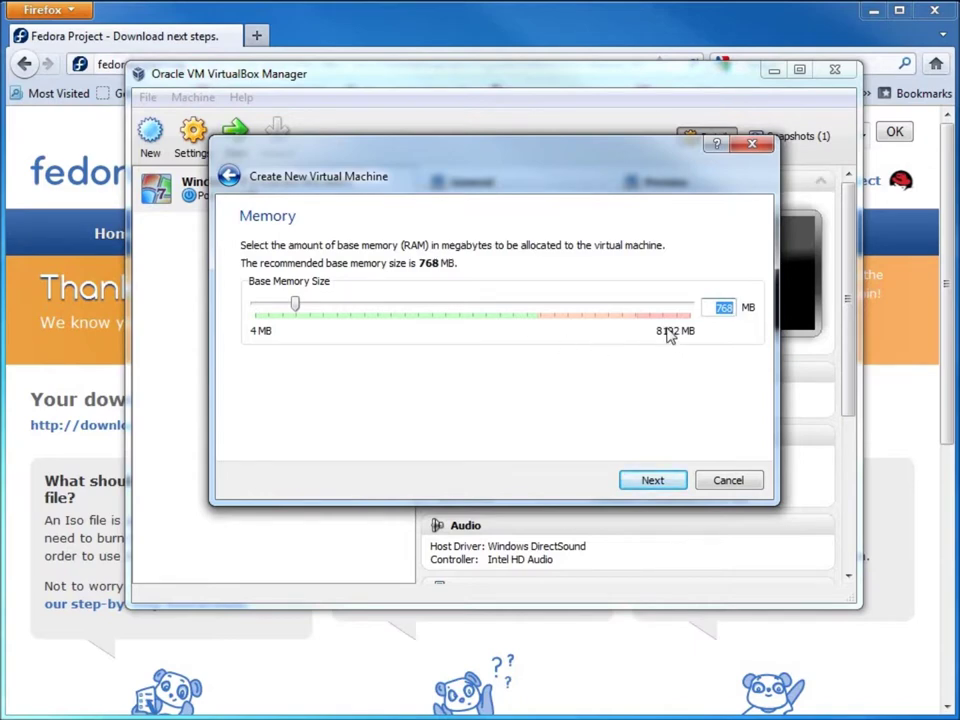
text(1024)
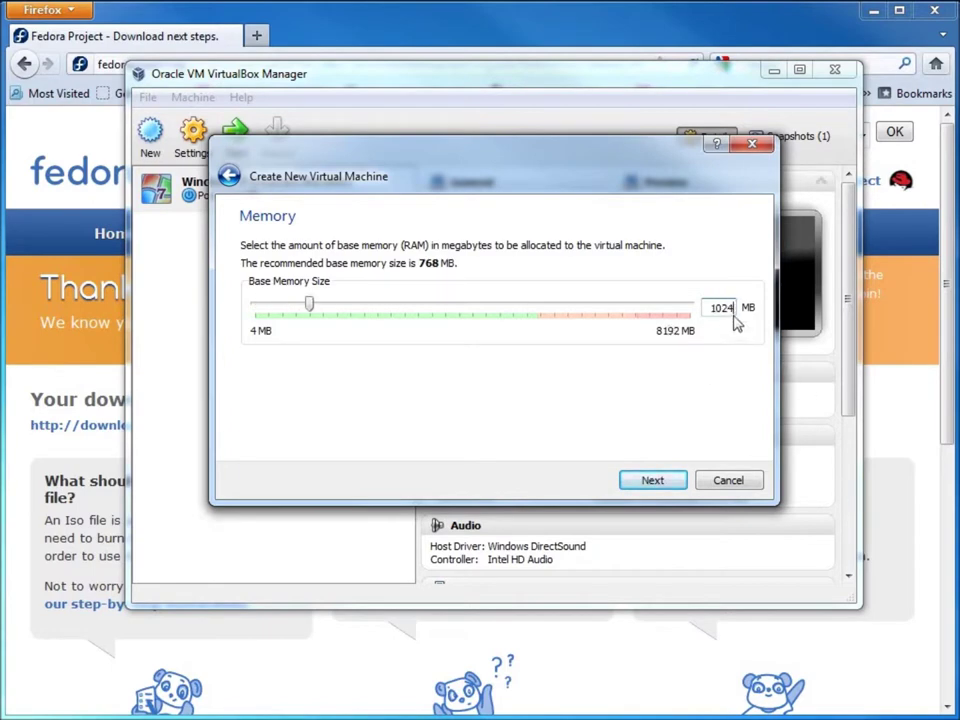
click(648, 488)
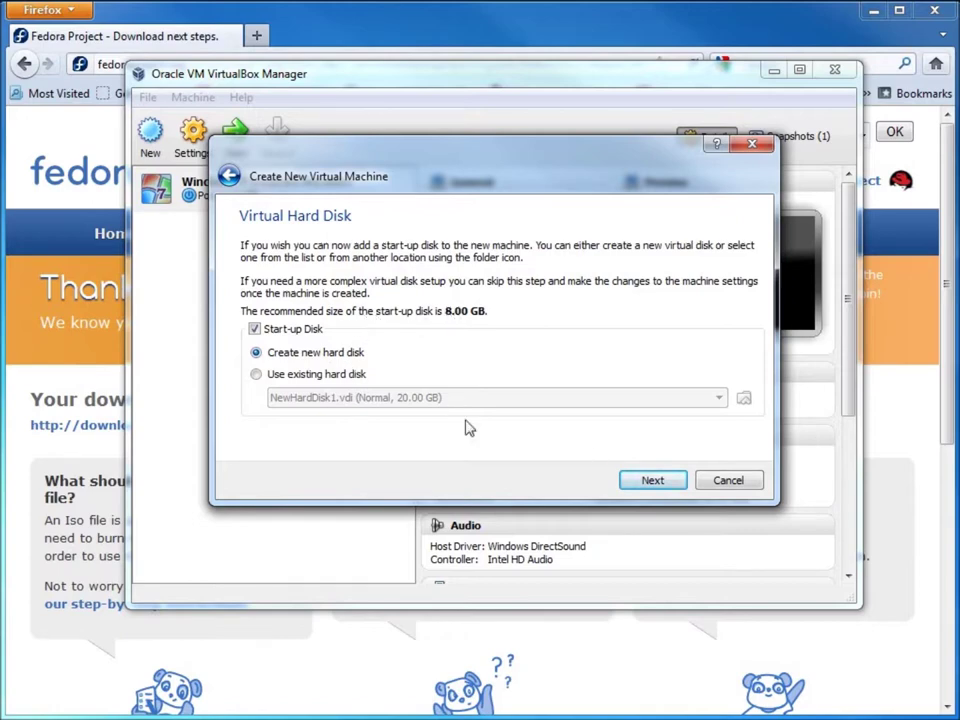
Choose a new start-up hard disk in VDI format with dynamically allocated storage.
click(652, 480)
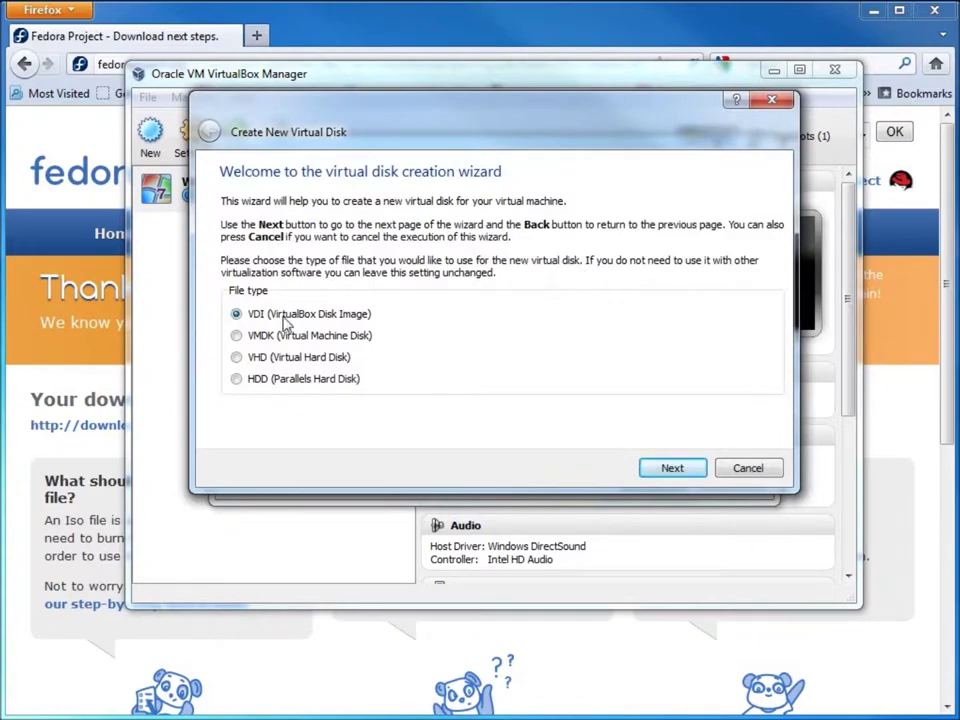
click(679, 474)
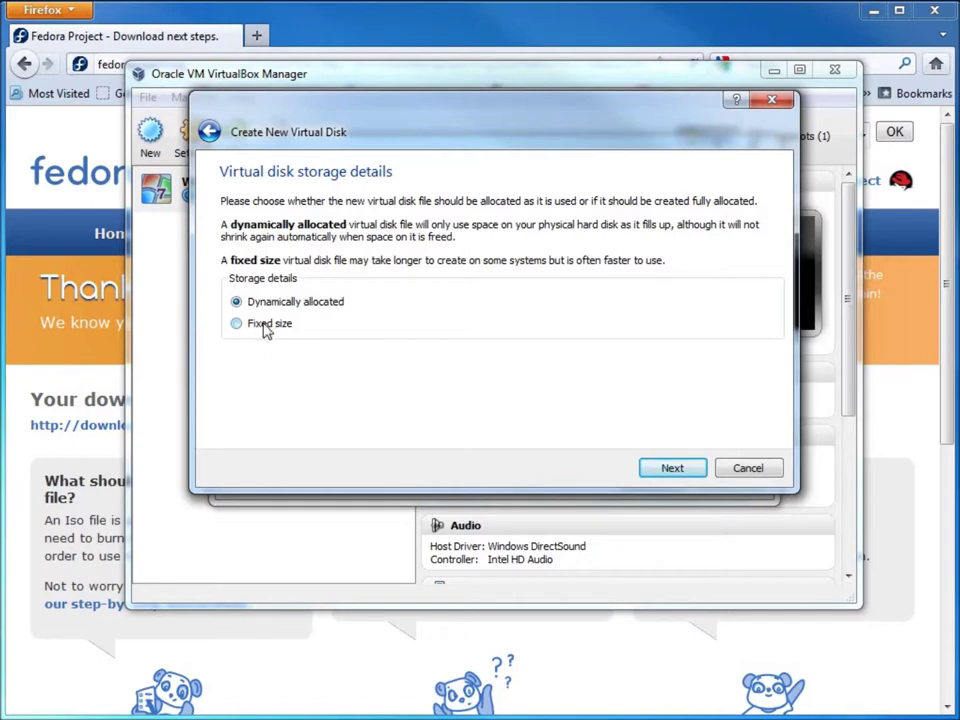
click(645, 470)
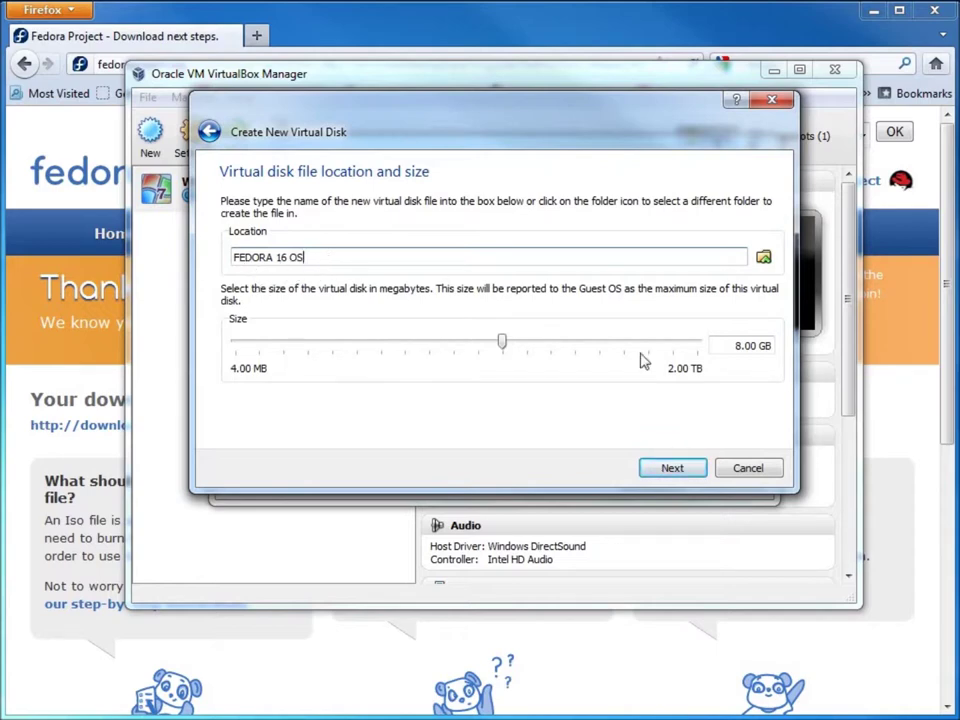
Set the virtual disk size to 20 GB, then create the disk and the virtual machine.
click(738, 346)
key(BackSpace)
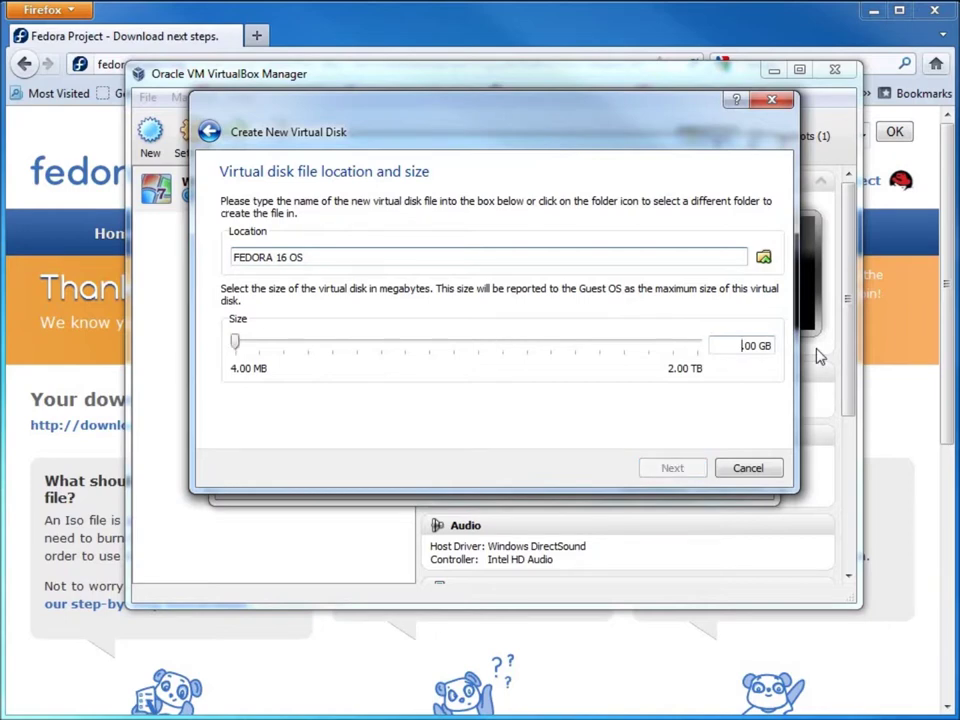
text(20)
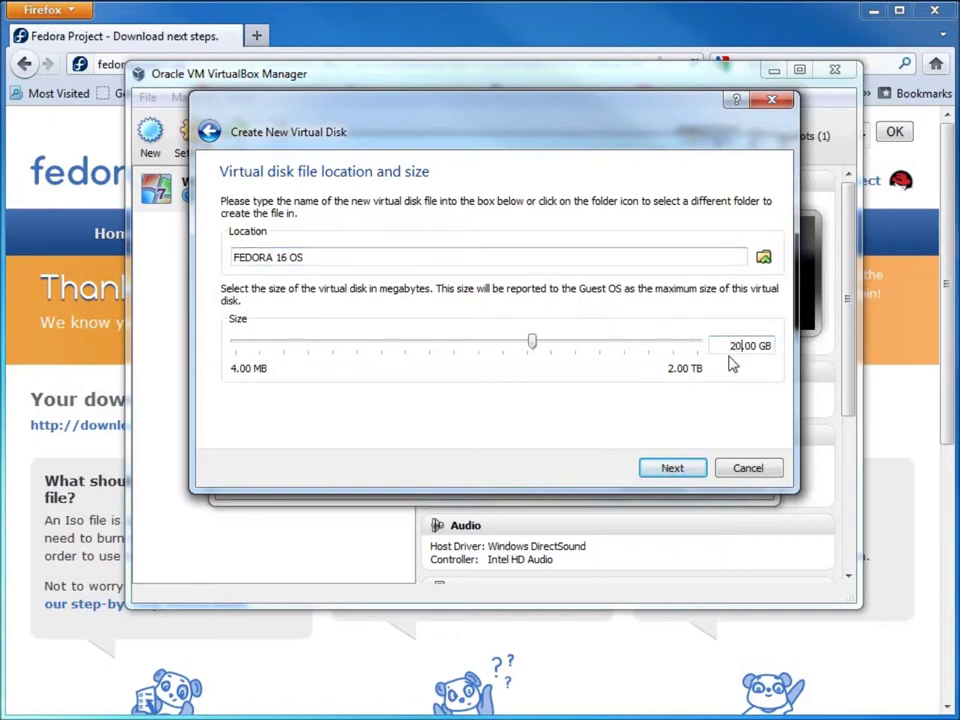
click(677, 470)
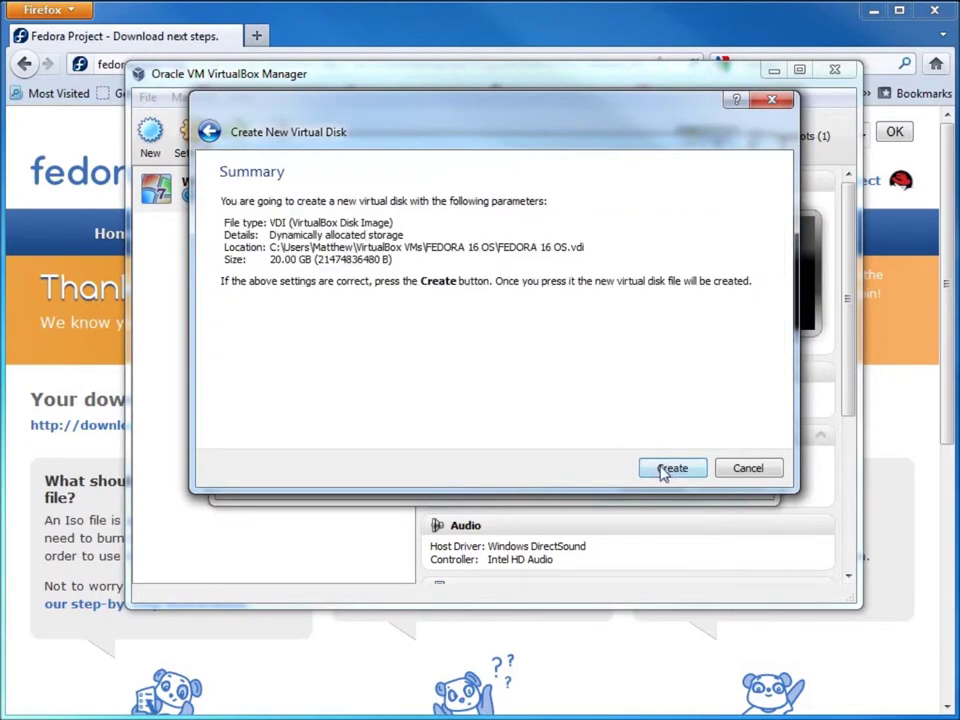
click(662, 469)
click(640, 479)
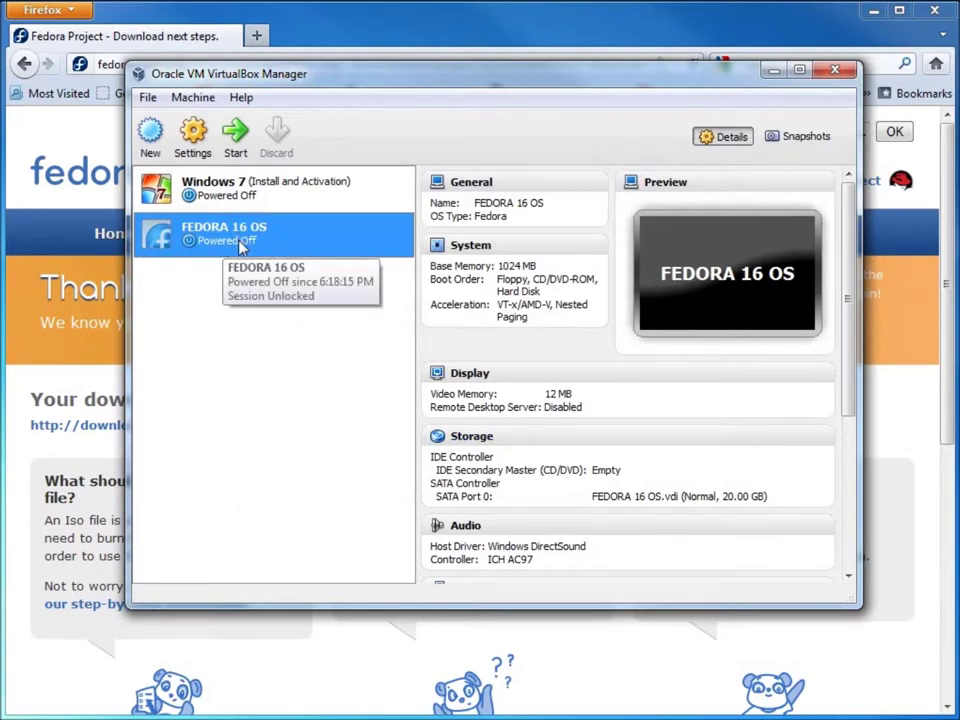
Enable 3D acceleration and set the video memory to 128 MB in the FEDORA 16 OS display settings.
click(194, 140)
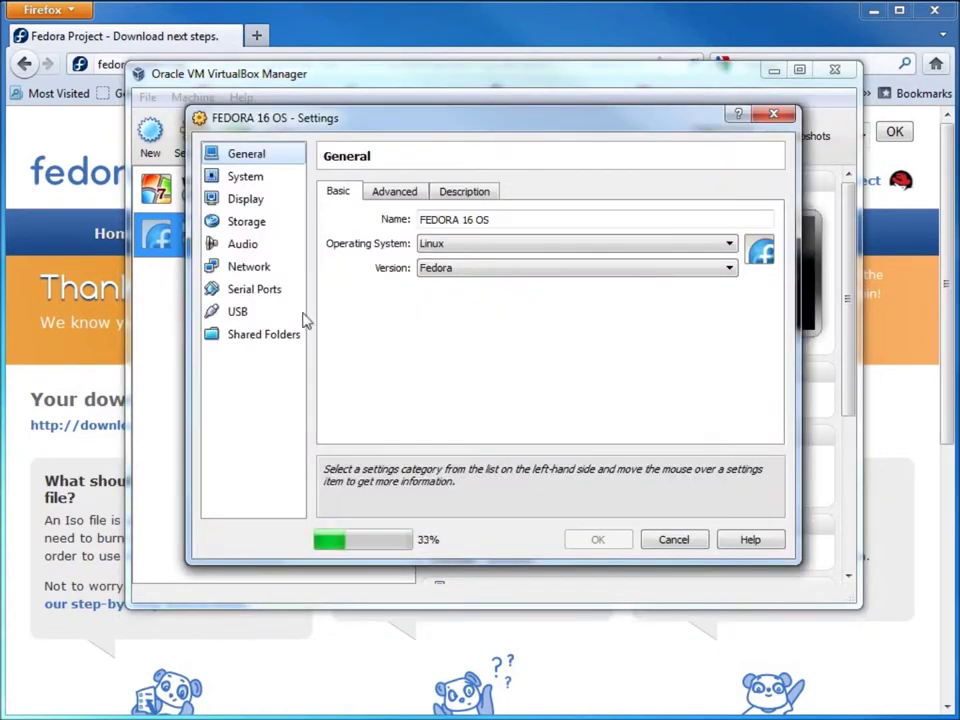
click(245, 203)
click(428, 299)
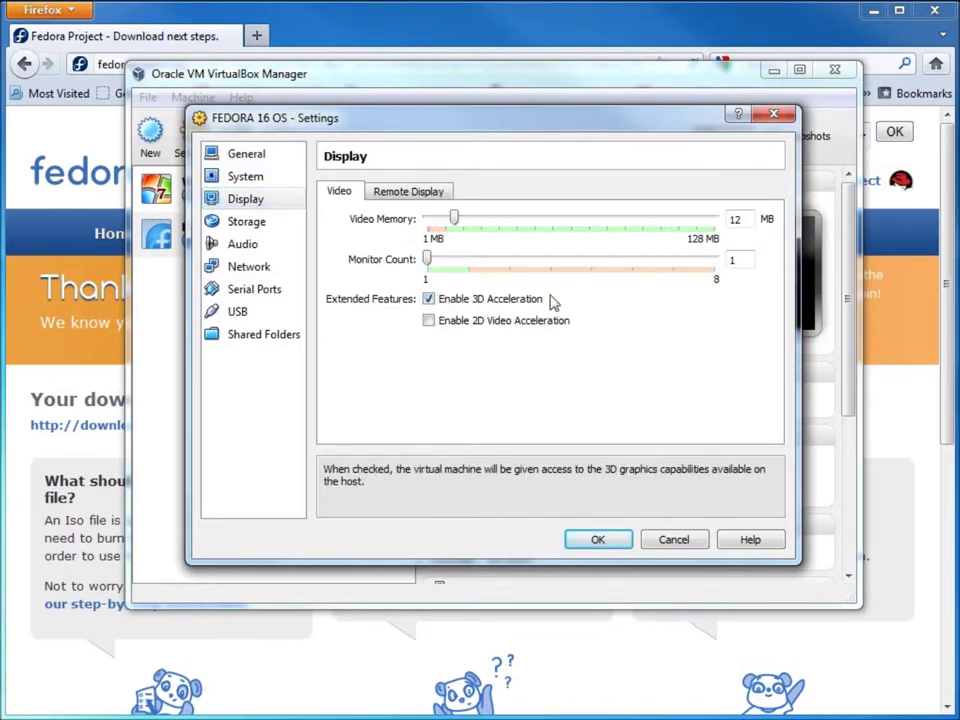
click(750, 228)
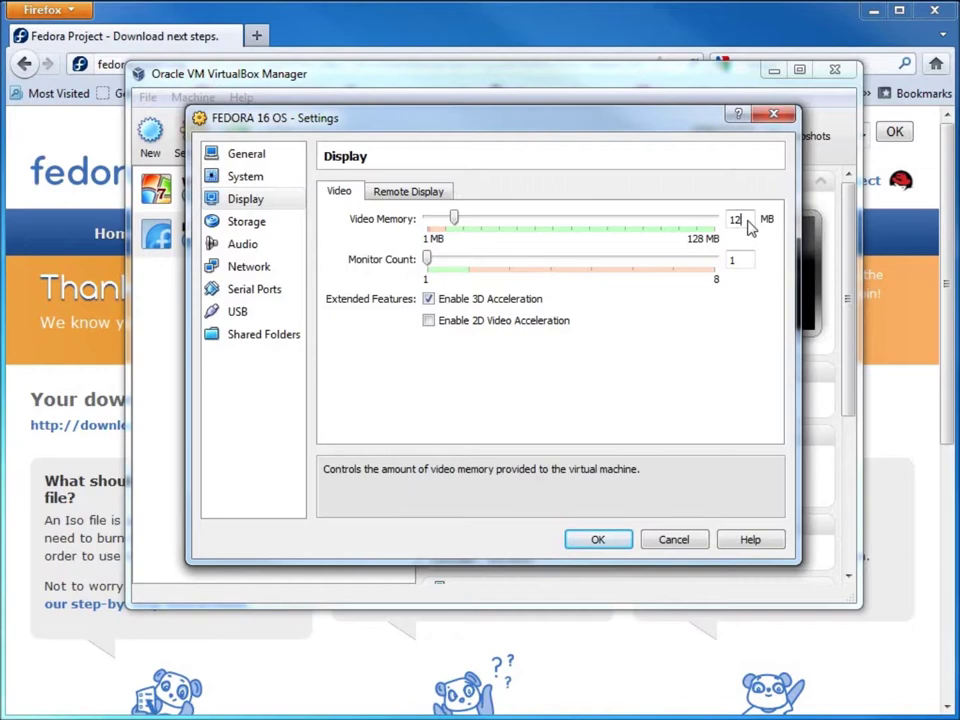
text(8)
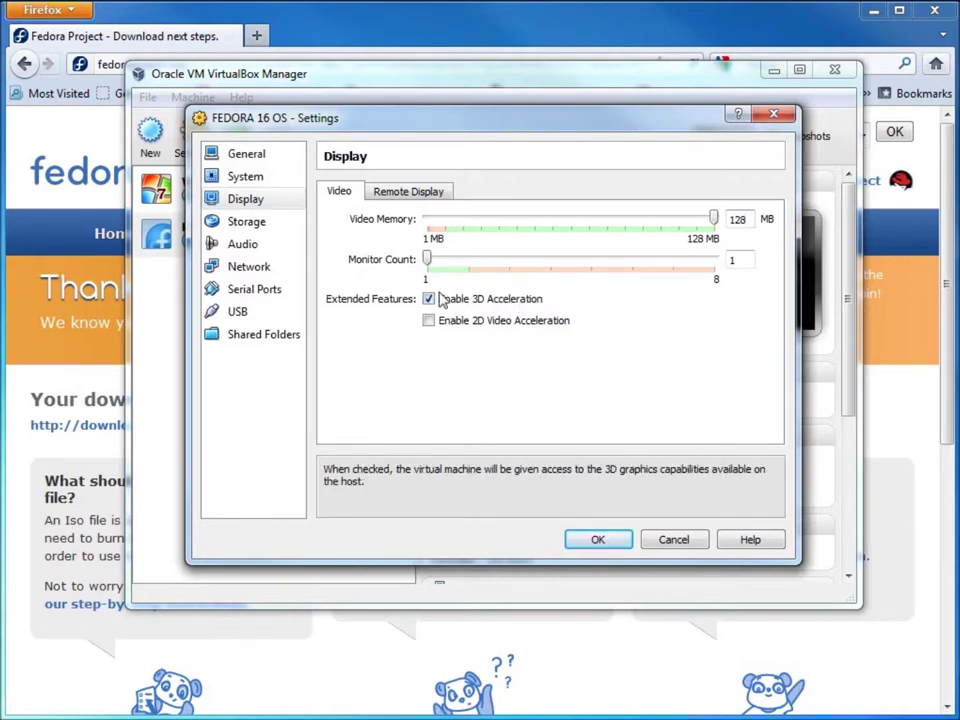
click(605, 539)
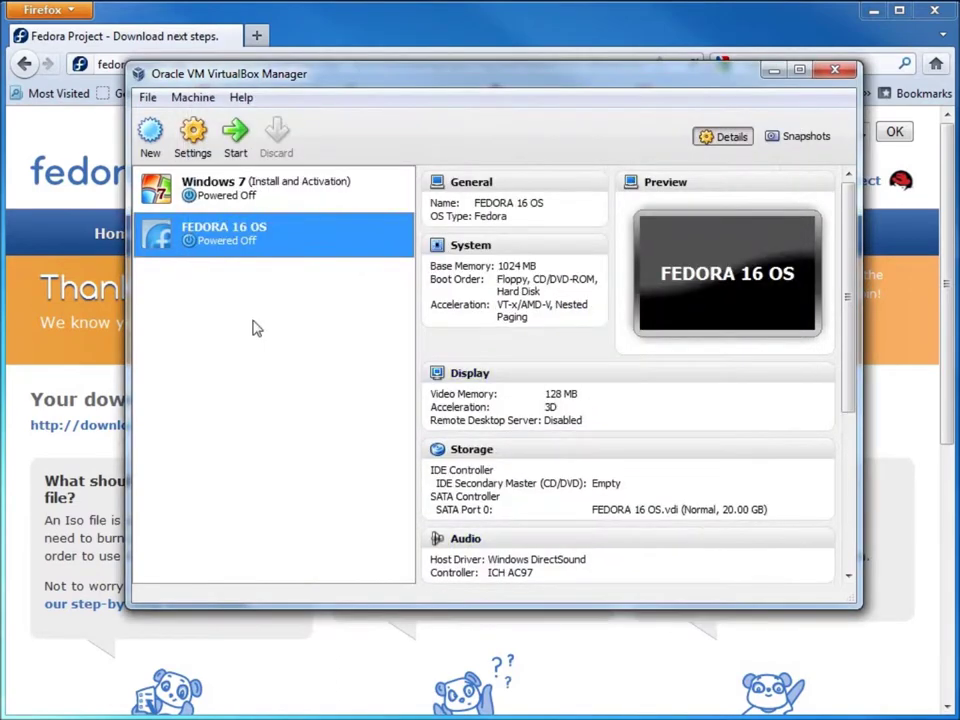
Start the FEDORA 16 OS machine with Fedora-16-i686-Live-Desktop.iso as its installation media and boot Fedora 16.
click(234, 133)
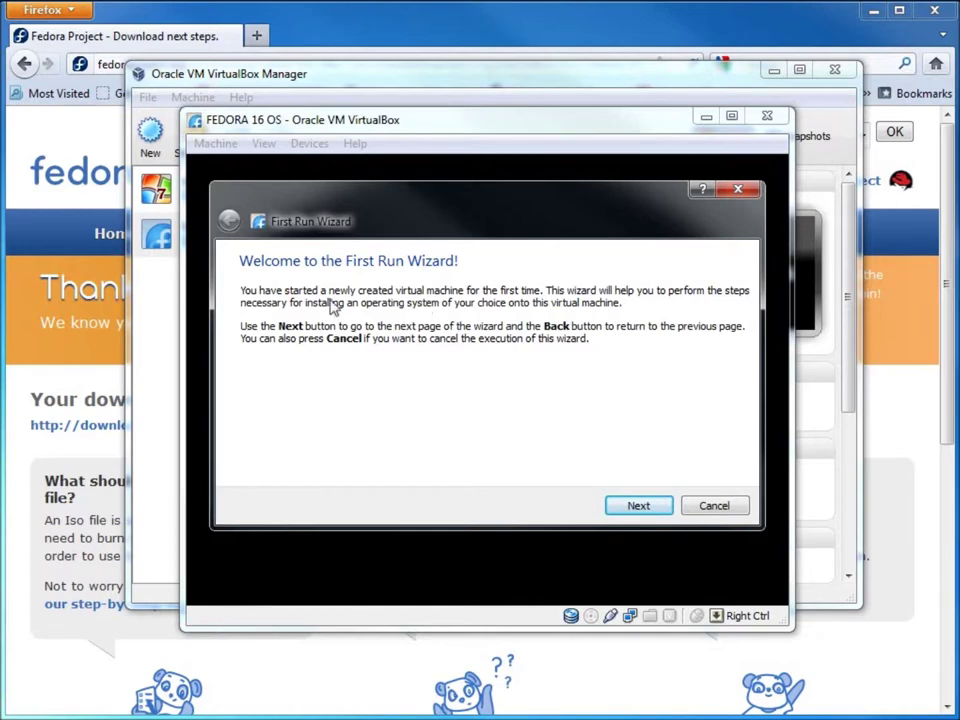
click(636, 508)
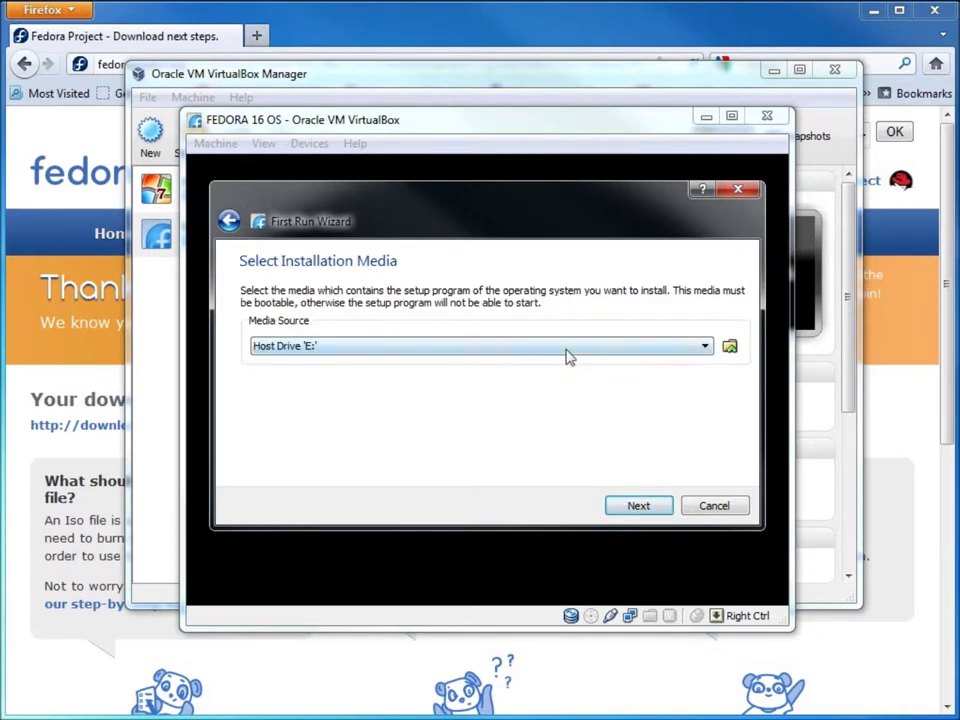
click(728, 348)
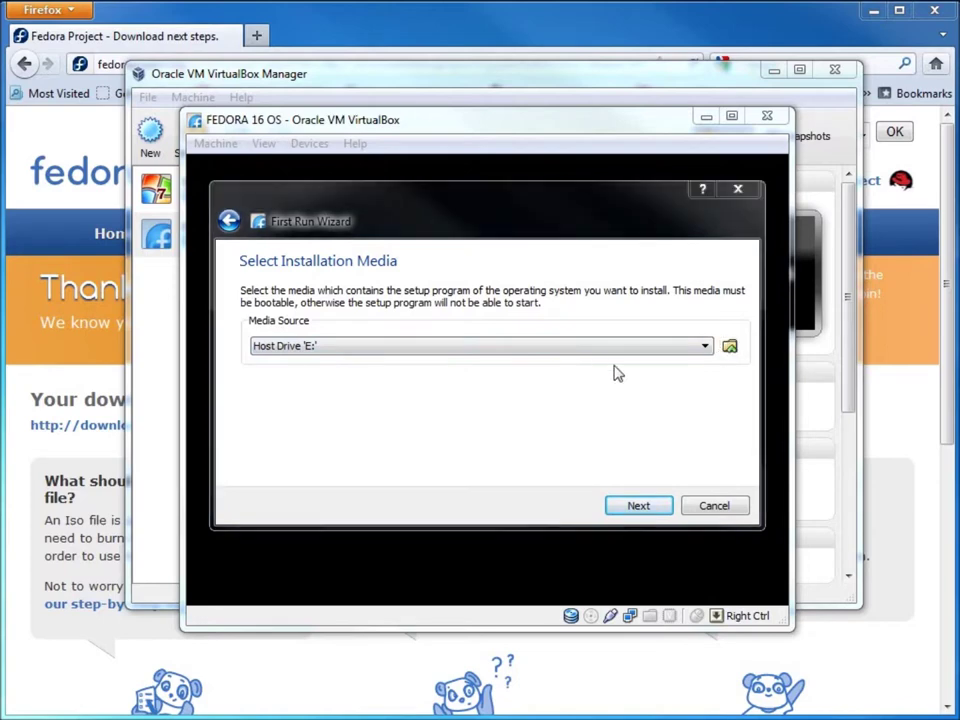
click(338, 330)
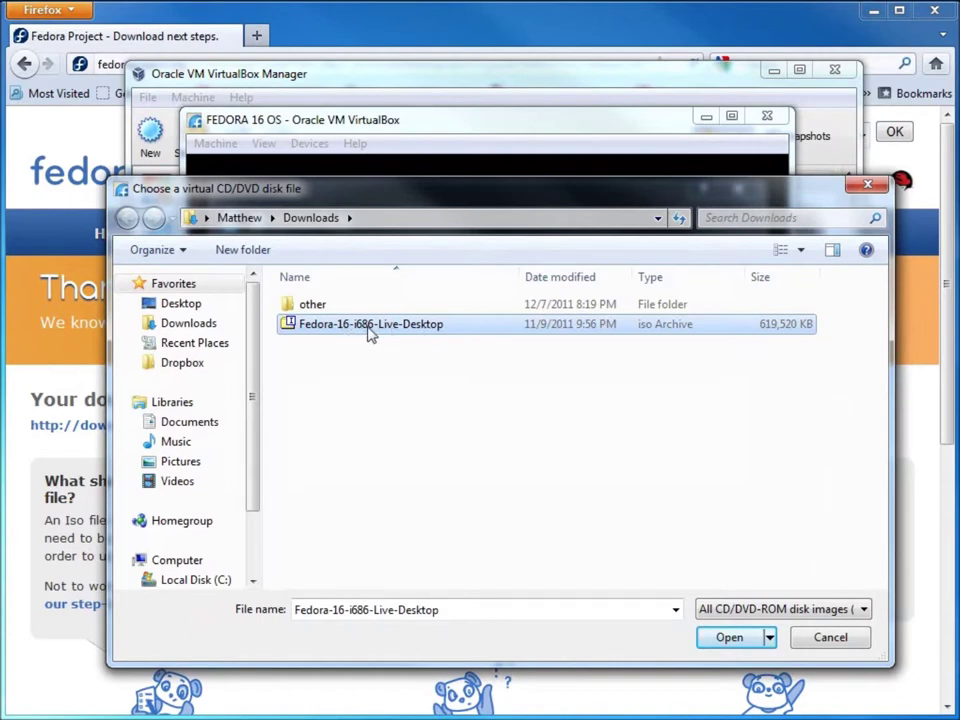
click(728, 638)
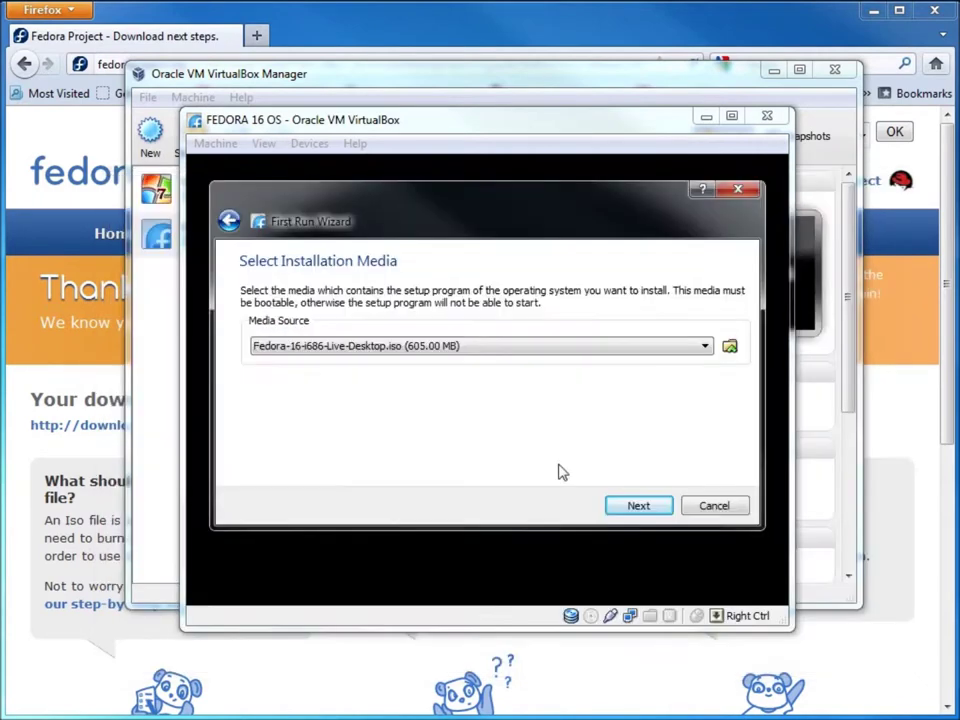
click(637, 506)
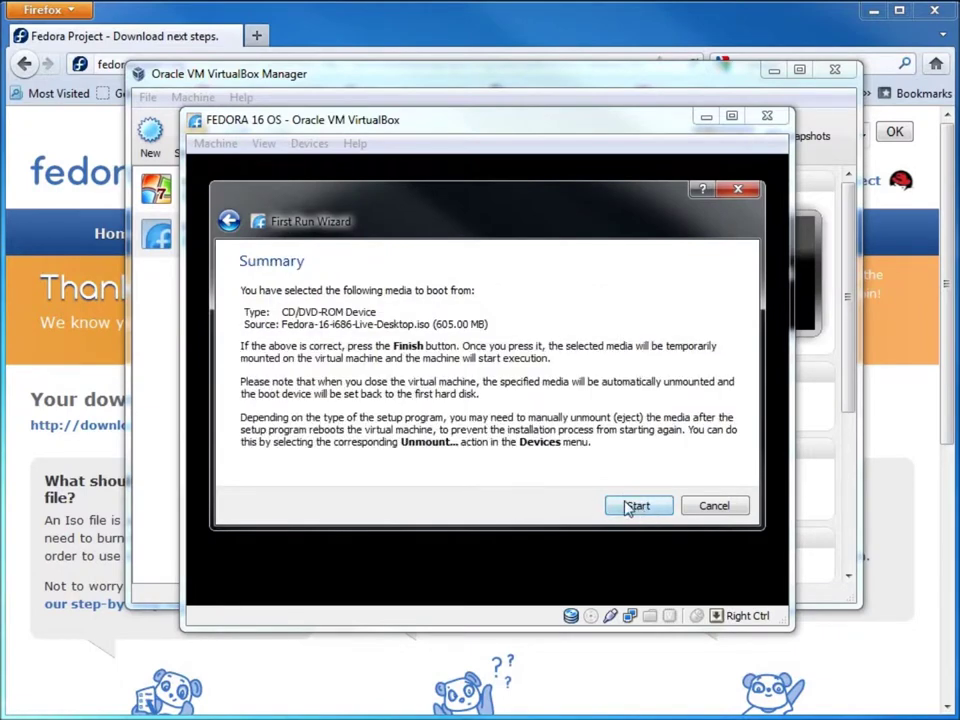
click(630, 506)
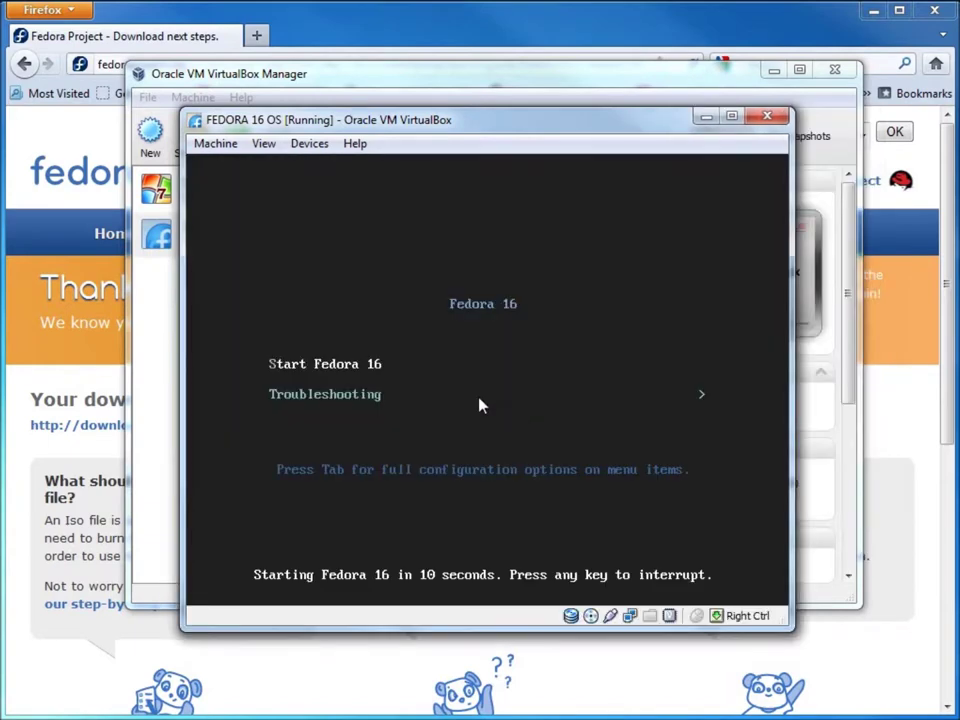
key(Return)
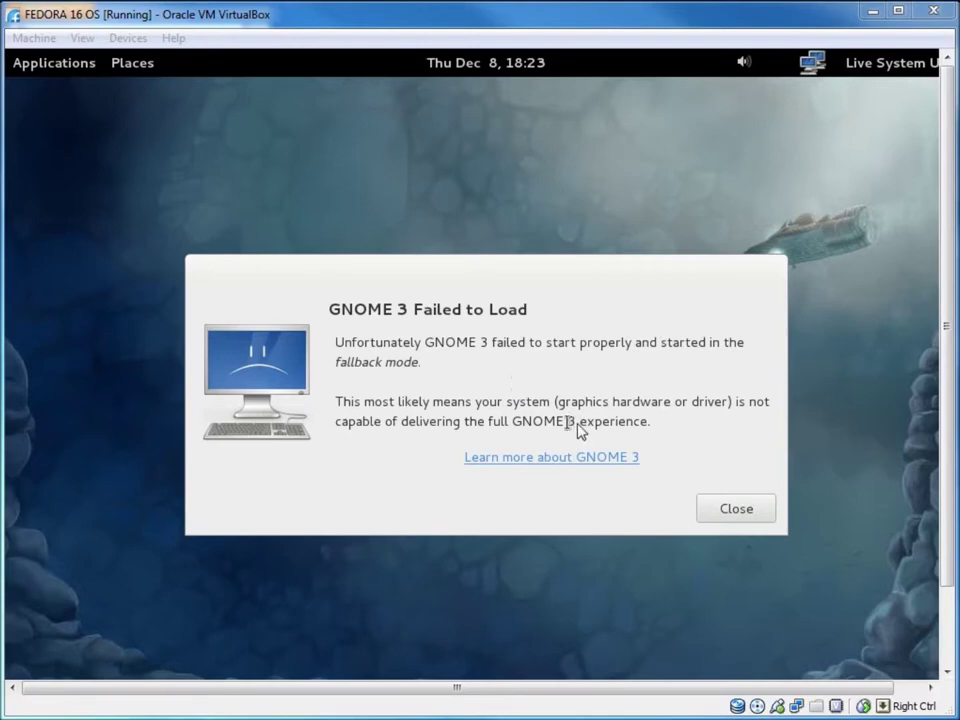
Launch the Install to Hard Drive tool from the Fedora live desktop.
click(720, 507)
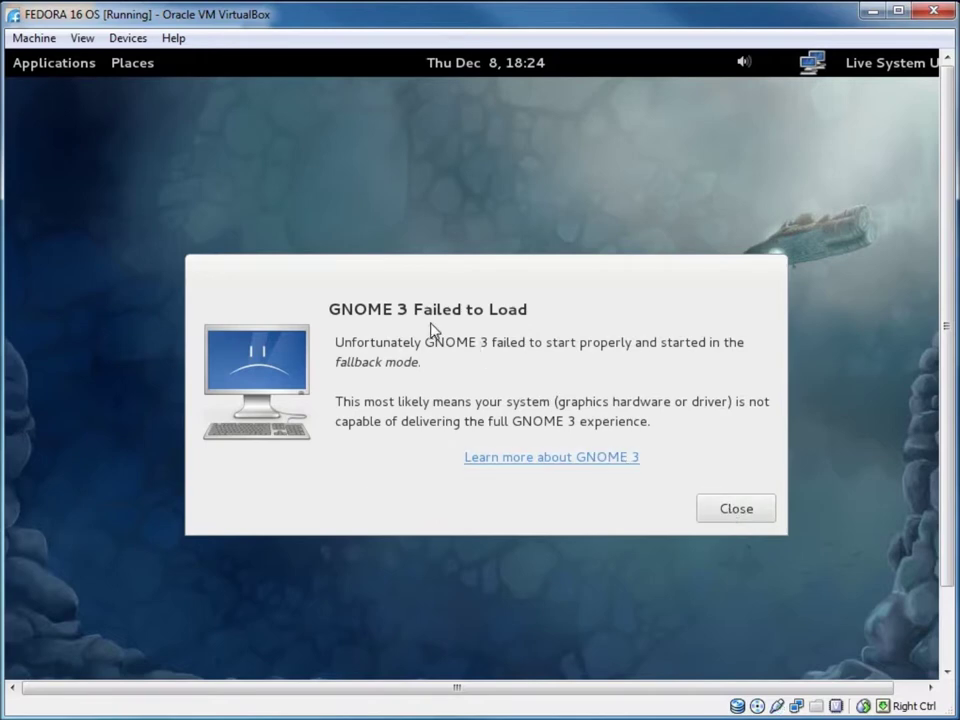
click(69, 68)
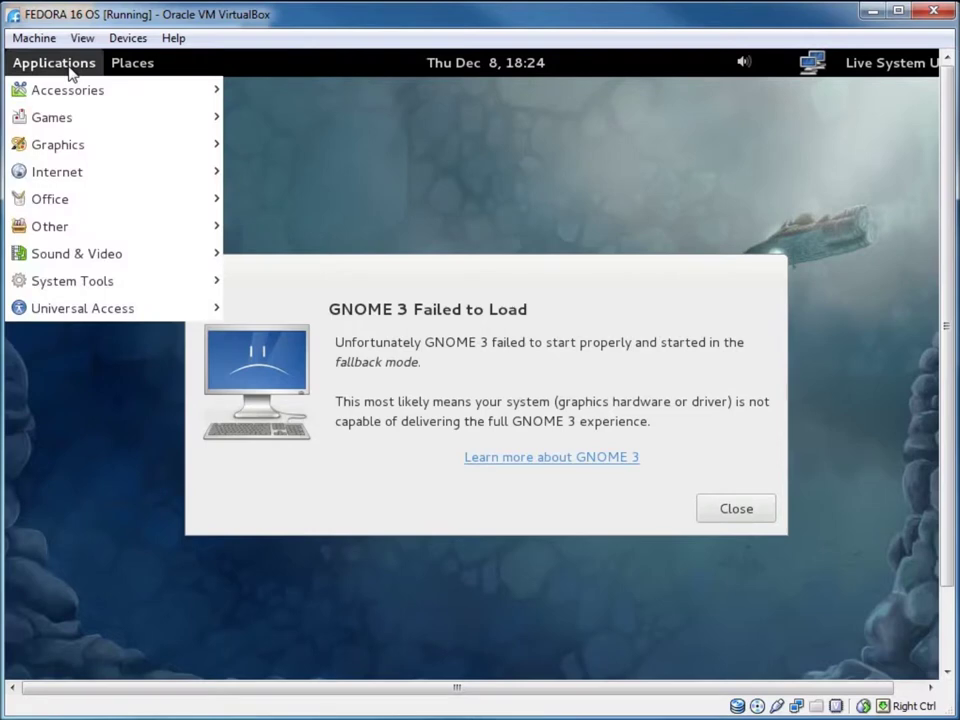
mouse_move(117, 263)
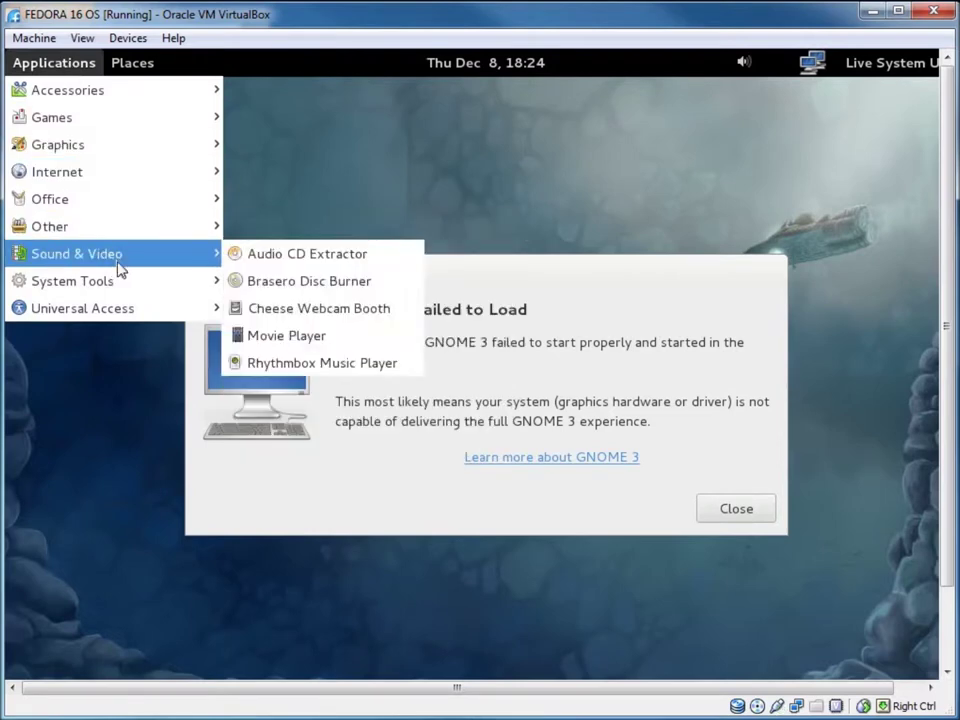
mouse_move(125, 285)
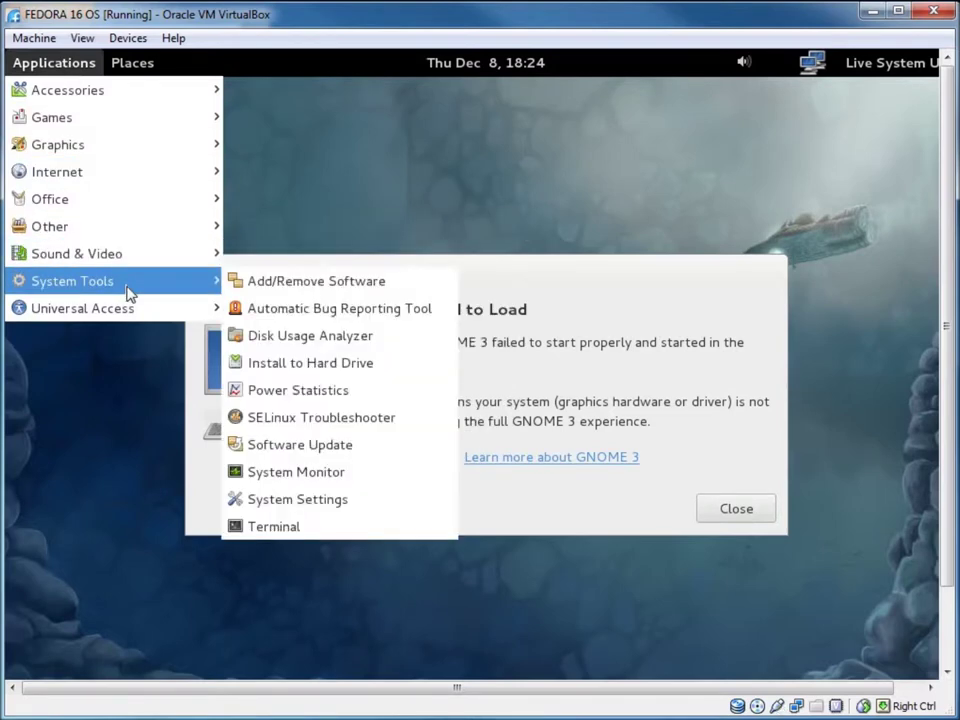
click(311, 364)
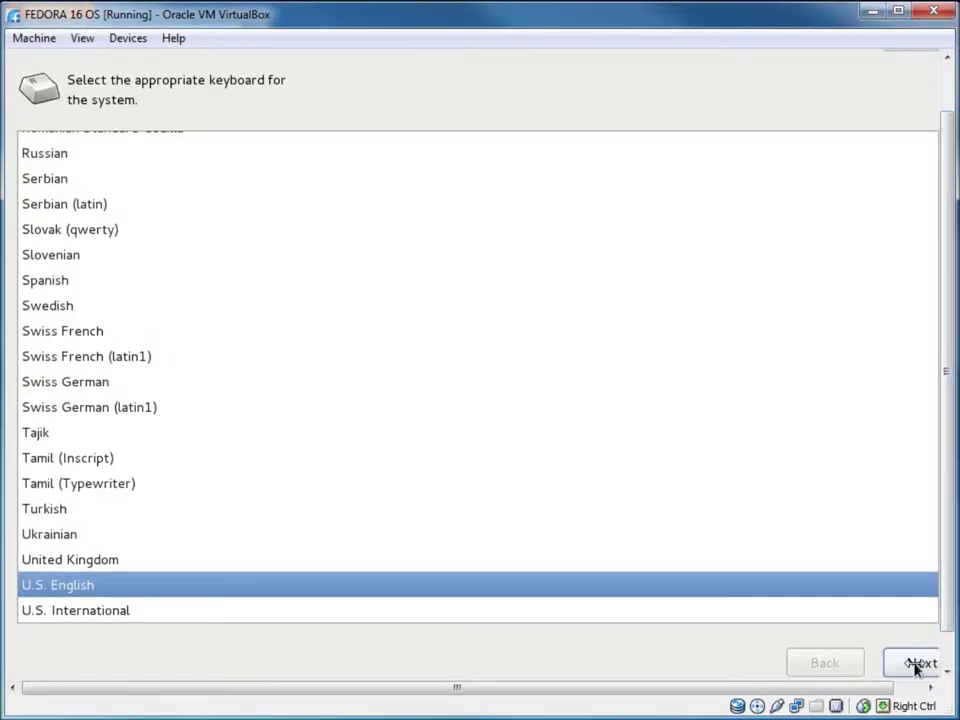
Keep the U.S. English keyboard and install to Basic Storage Devices, discarding any data on the virtual hard disk.
click(915, 665)
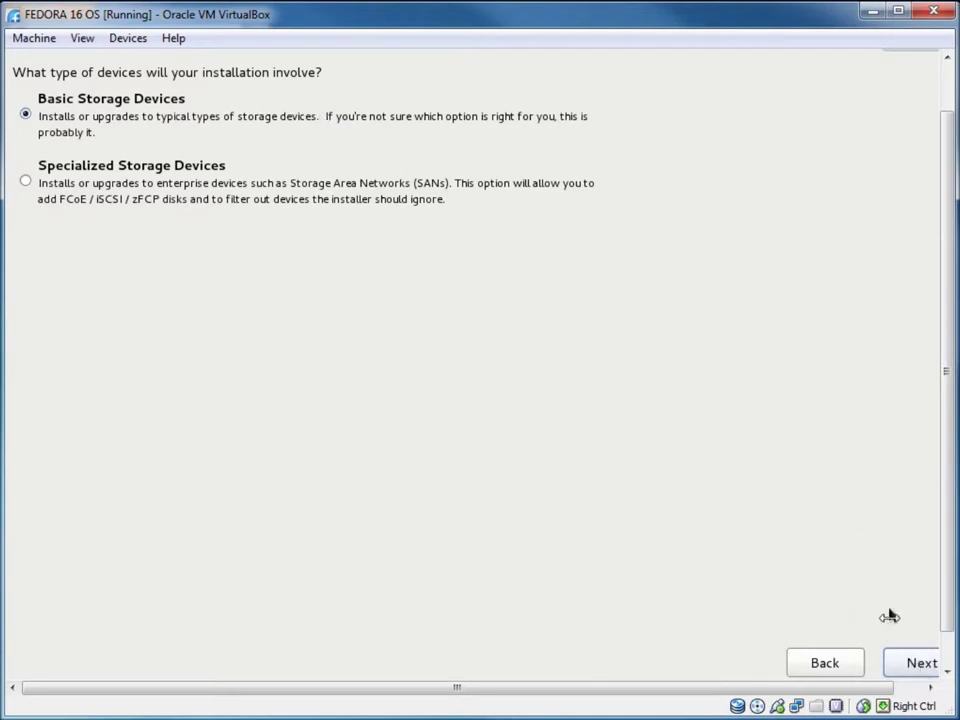
click(929, 658)
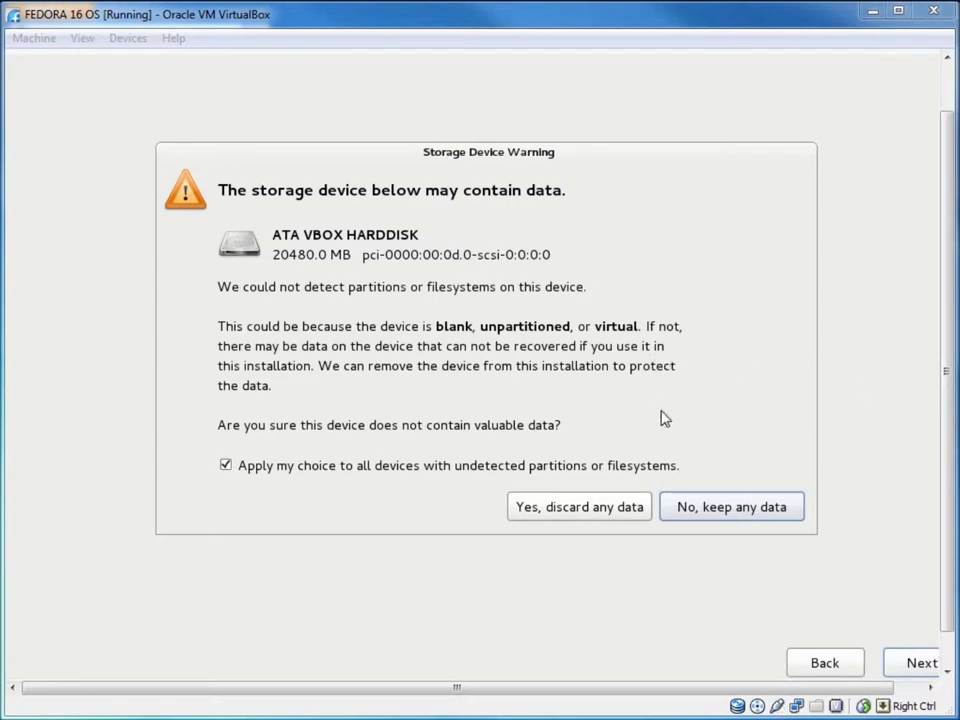
click(625, 507)
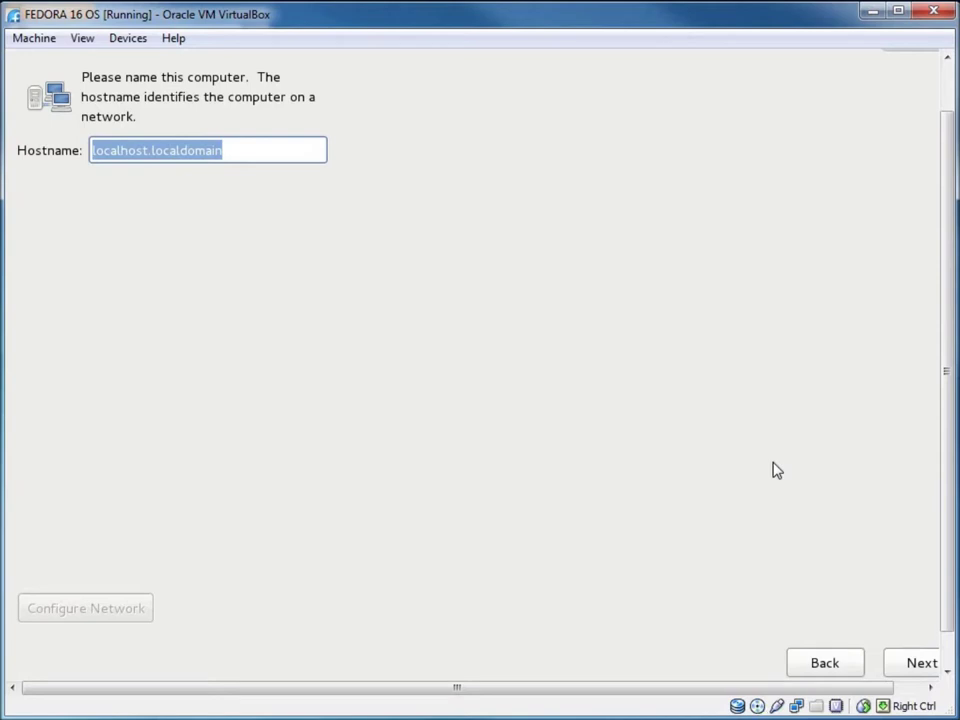
Set the hostname to Fedora16.Virtual and accept New York as the time zone city.
text(Fed)
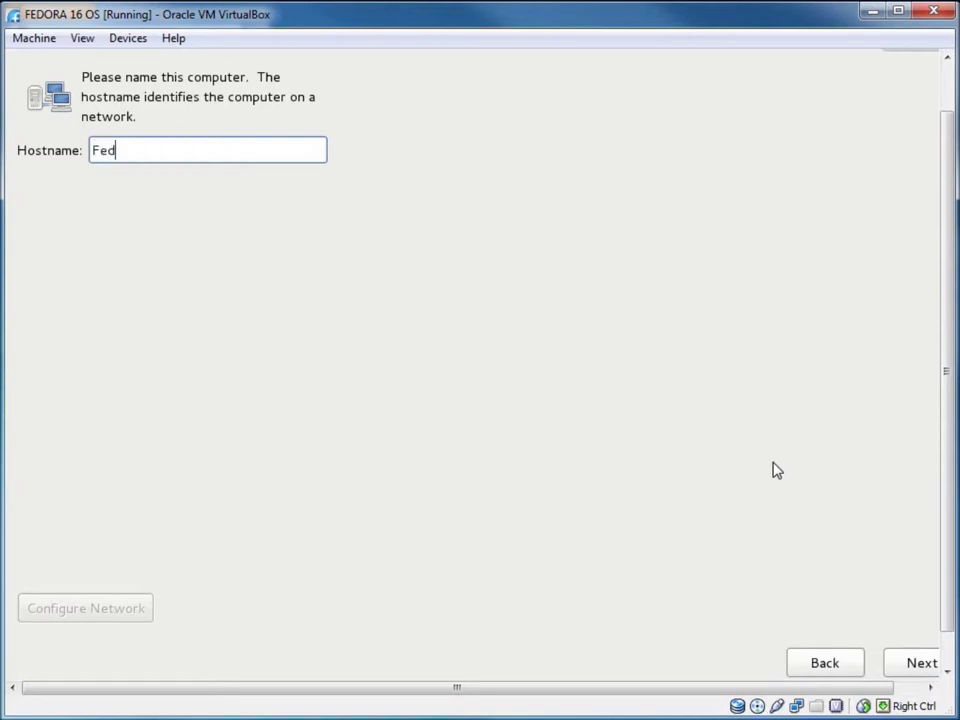
text(ora16.Virtual)
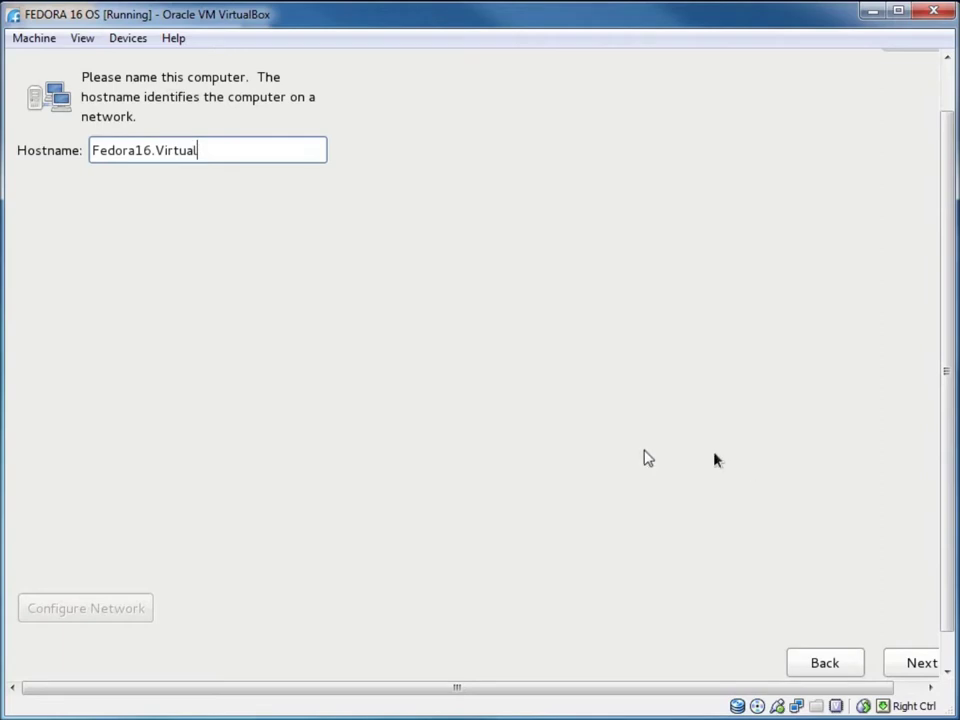
click(897, 670)
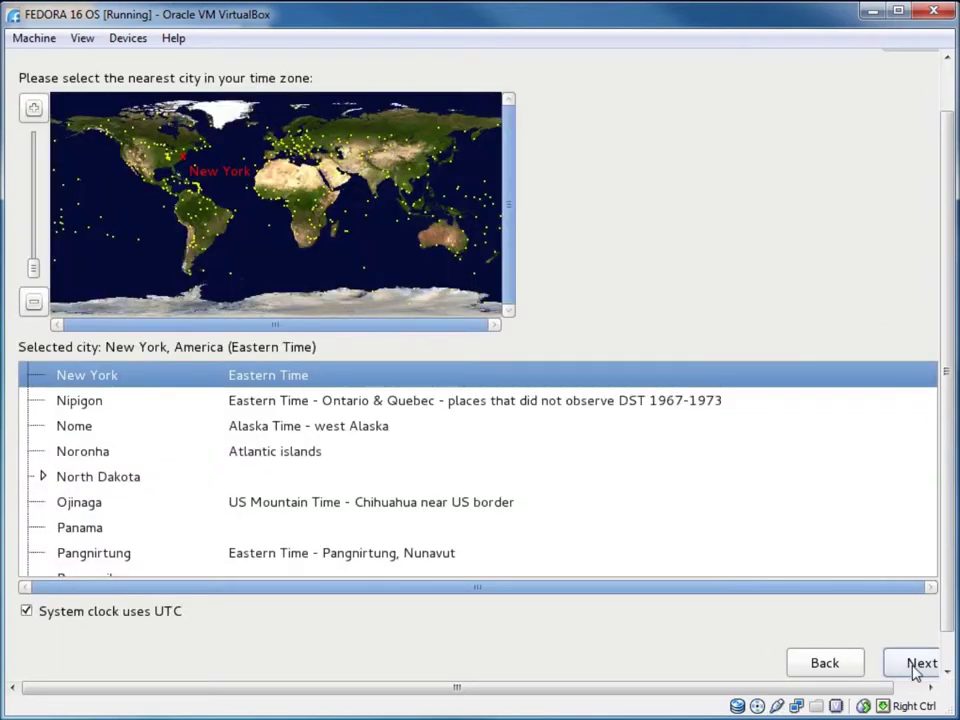
click(915, 672)
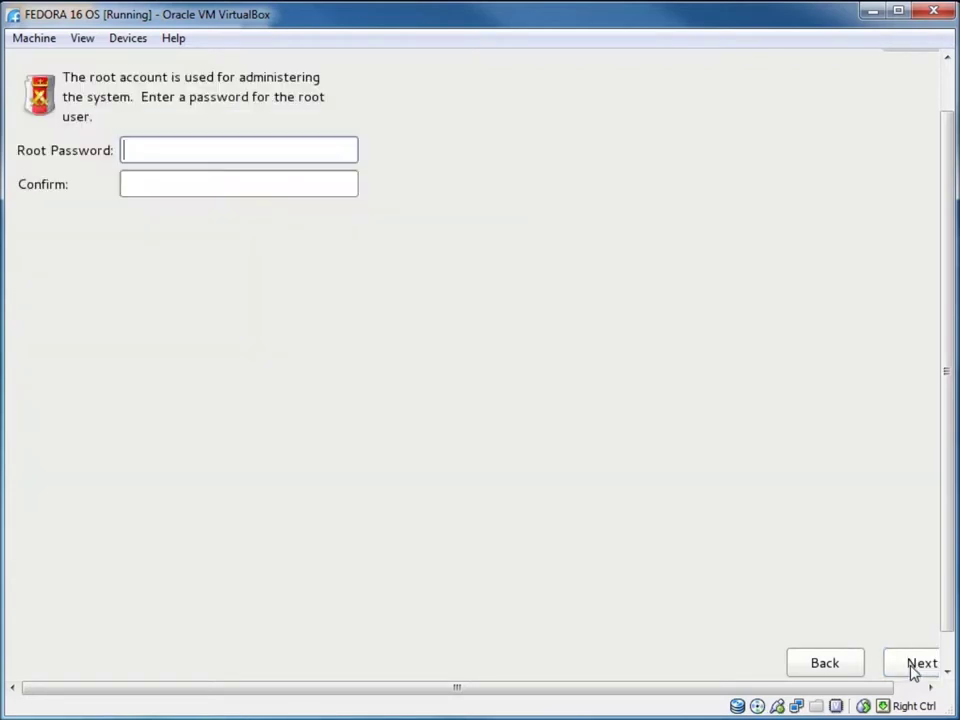
Enter and confirm the root password, and use it despite its weakness.
text(••••••••)
key(Tab)
text(••••••)
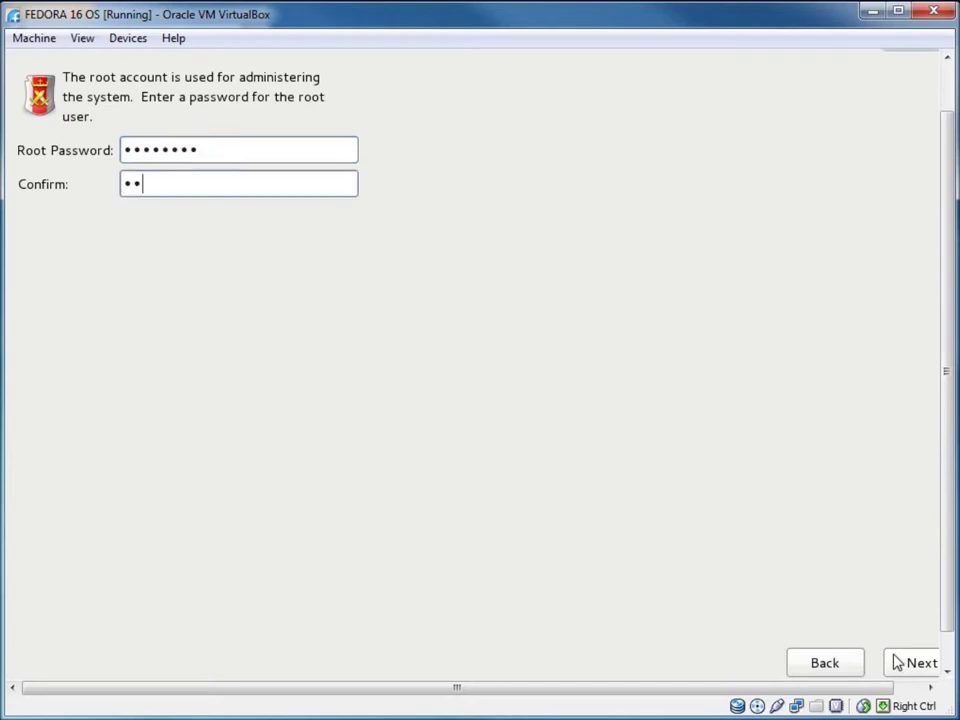
text(••)
click(897, 662)
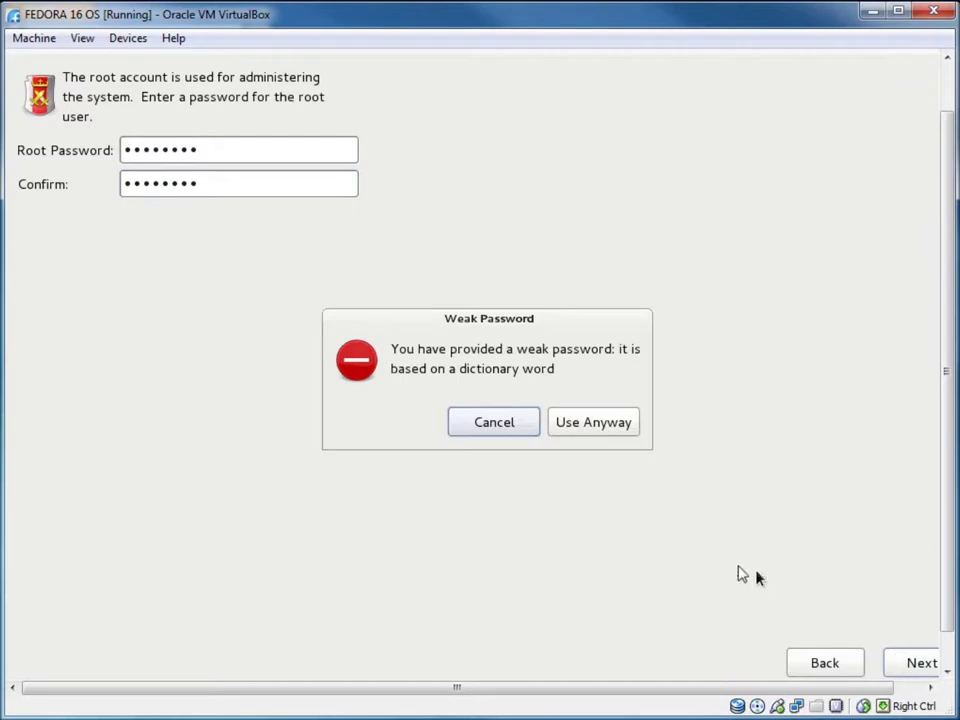
click(589, 433)
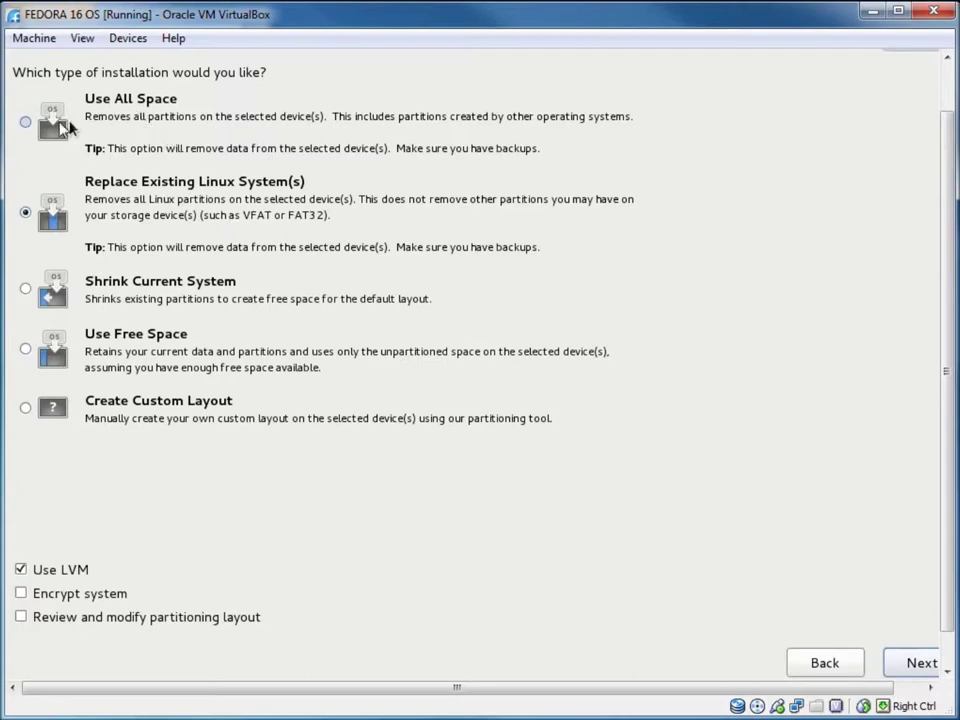
Choose the Use All Space installation type with LVM and write the partitioning changes to disk.
click(60, 122)
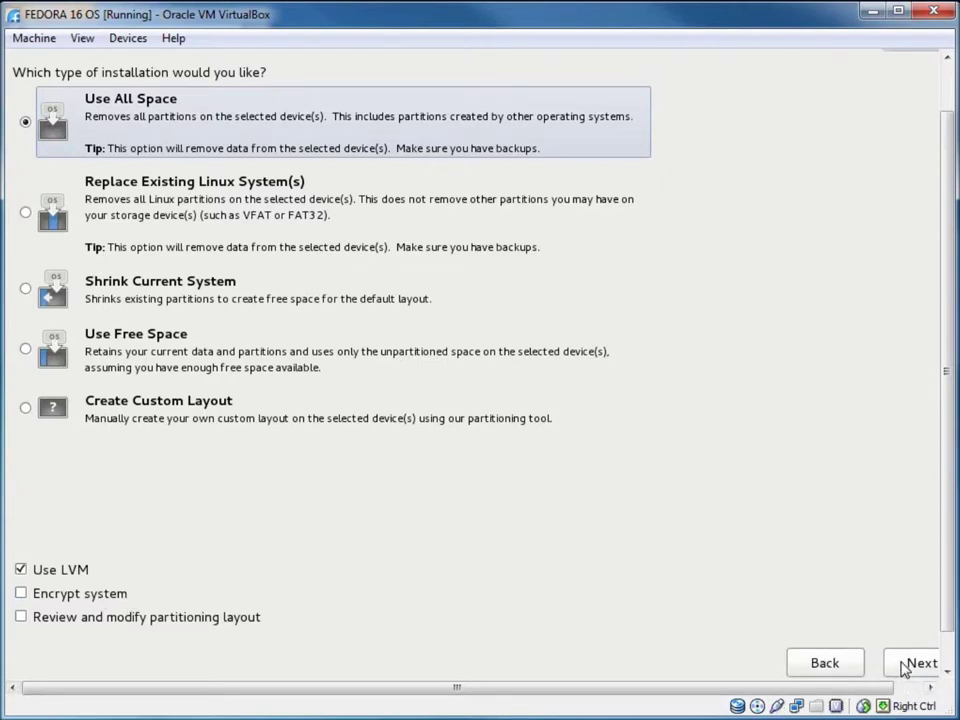
click(917, 663)
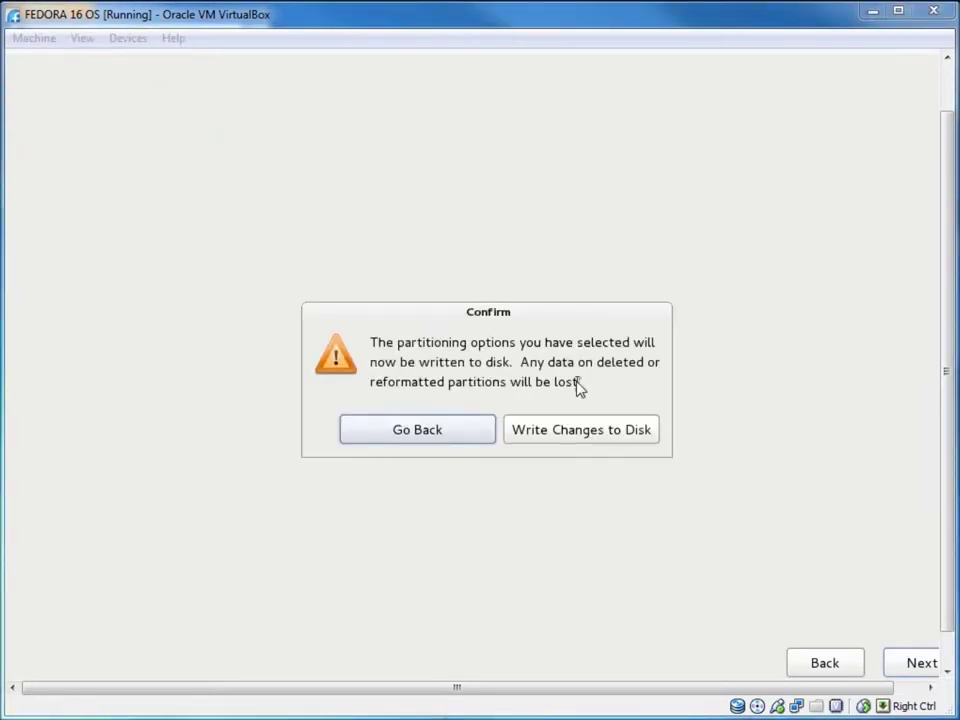
click(587, 437)
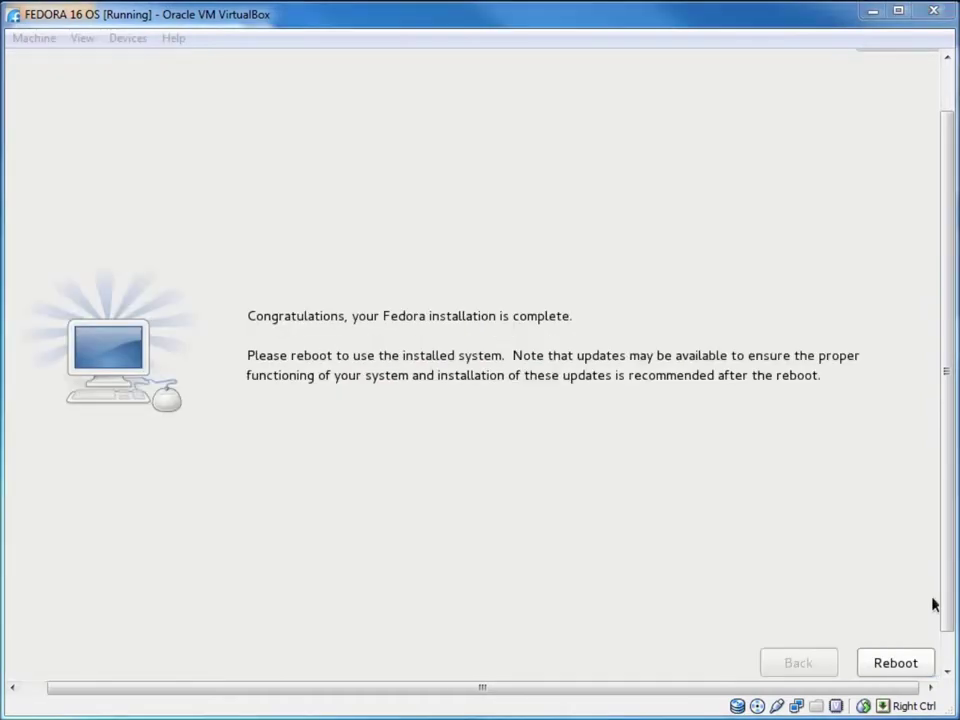
Finish the installer with a reboot and remove the live disc from the machine's virtual CD/DVD drive.
click(896, 666)
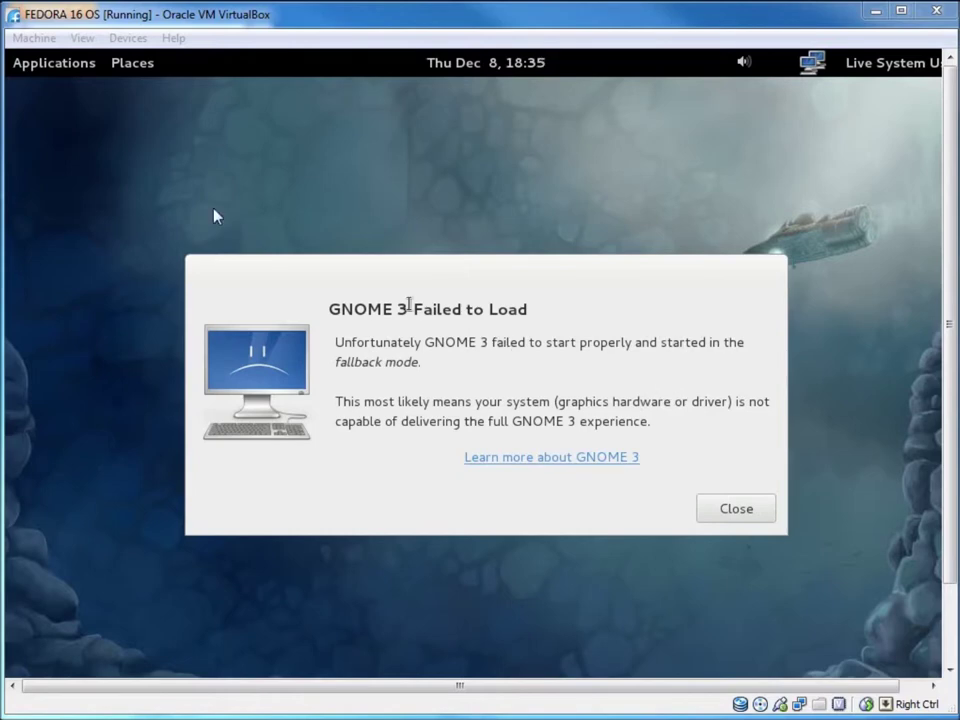
click(125, 40)
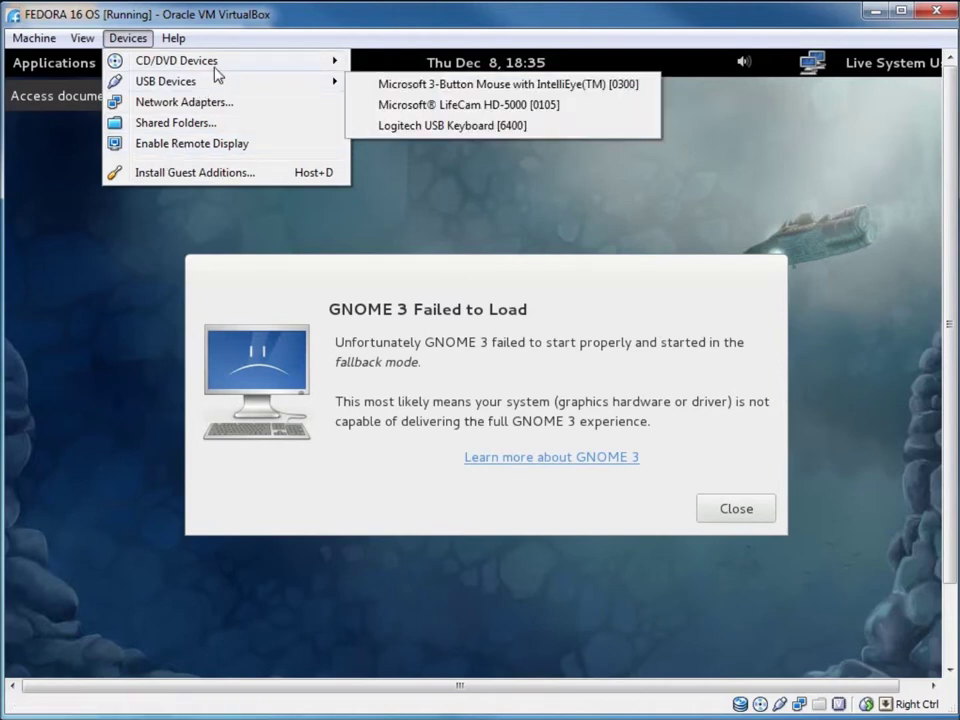
mouse_move(212, 64)
click(430, 177)
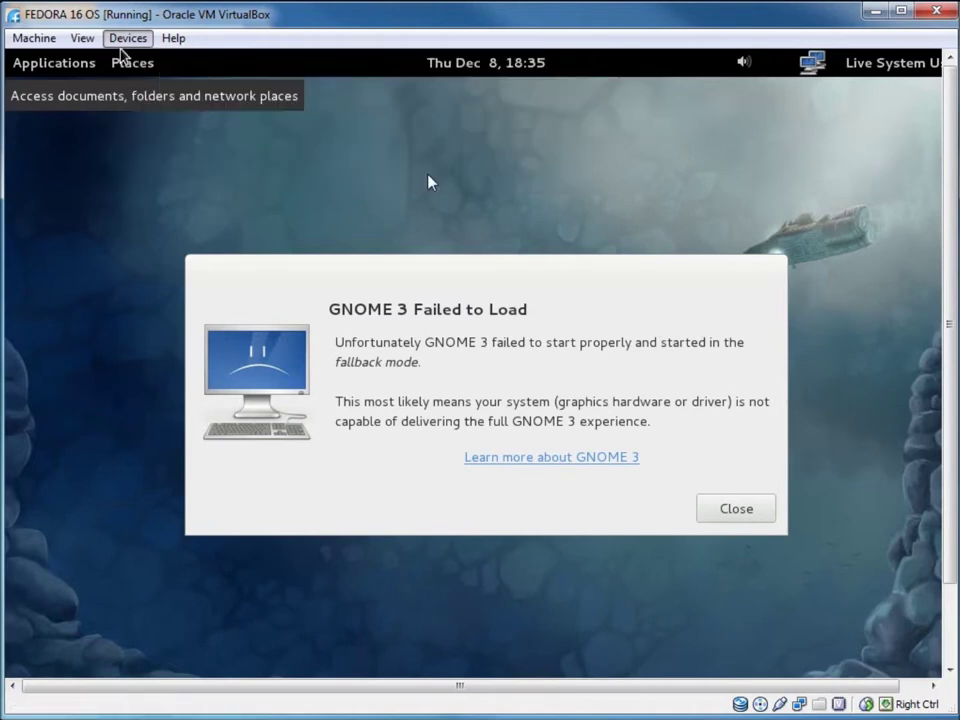
click(454, 433)
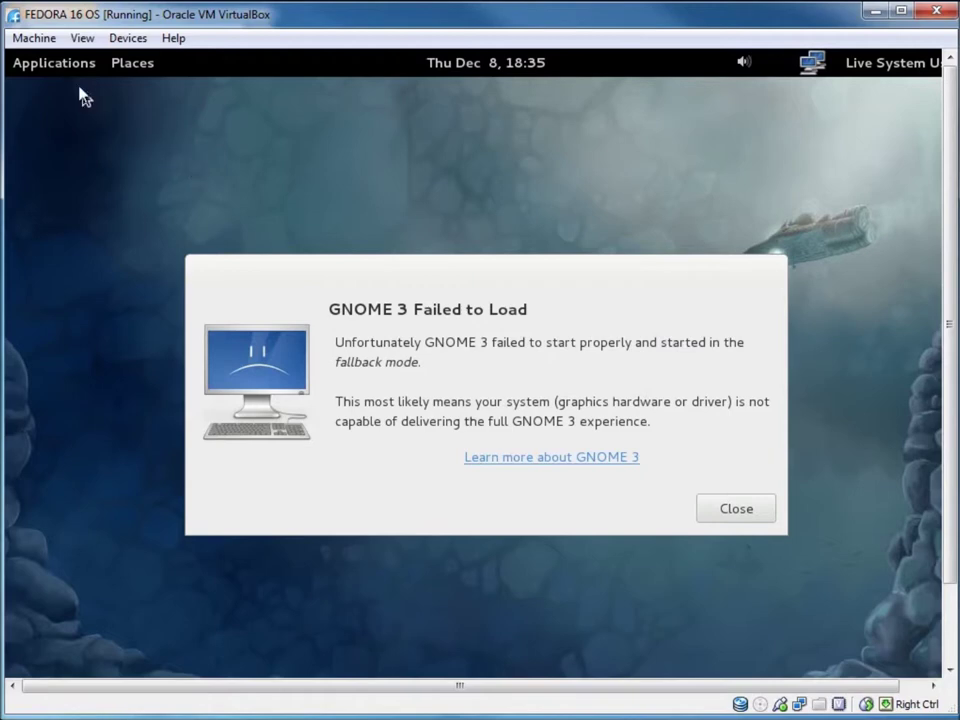
Reset the virtual machine and boot the Fedora Linux 3.1.0-7.fc16.i686 entry, not the recovery mode one.
click(33, 38)
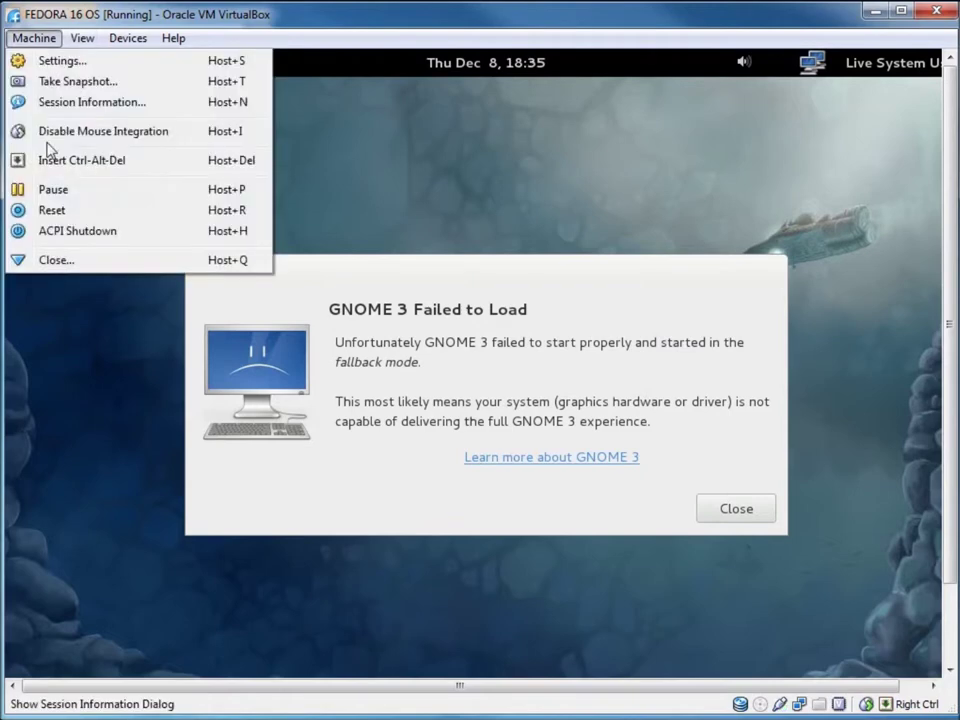
click(86, 216)
click(446, 430)
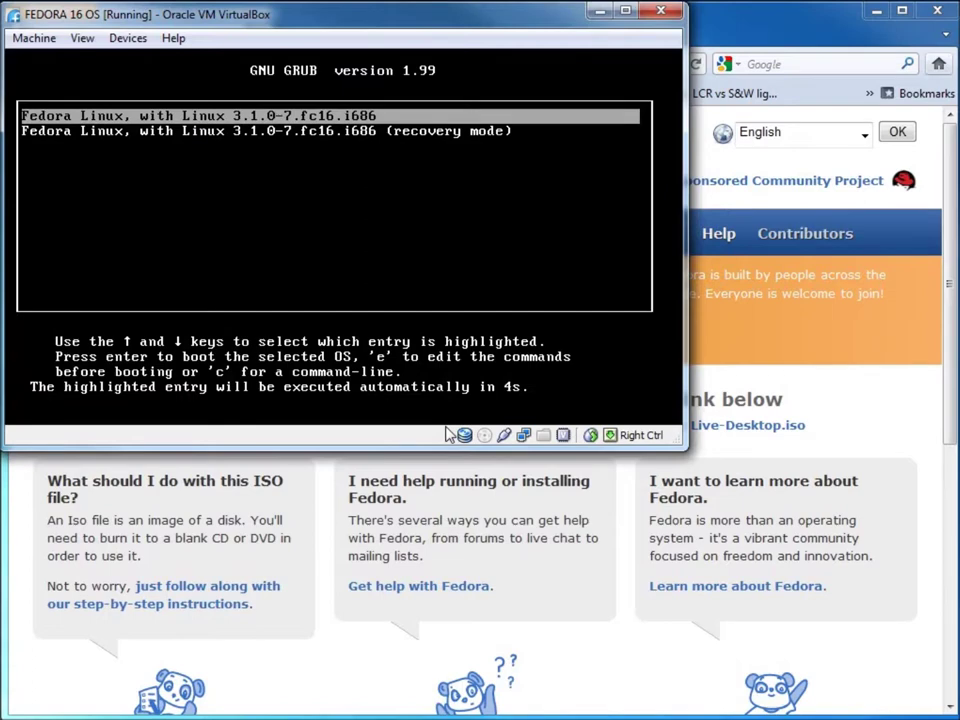
key(Return)
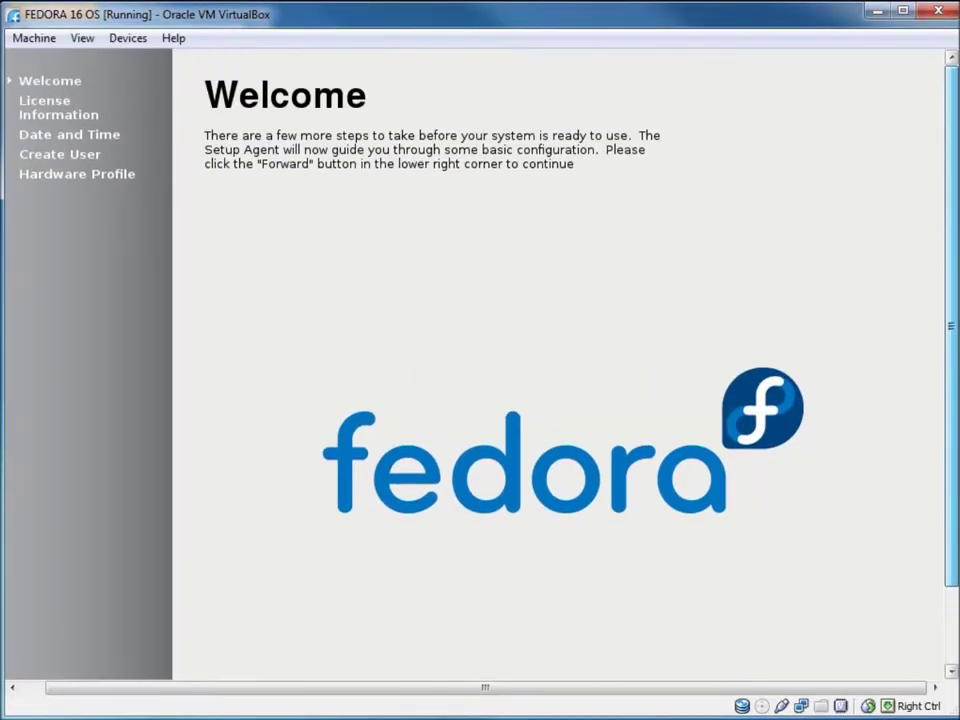
Proceed past the setup agent's Welcome page and accept the License Information.
click(882, 635)
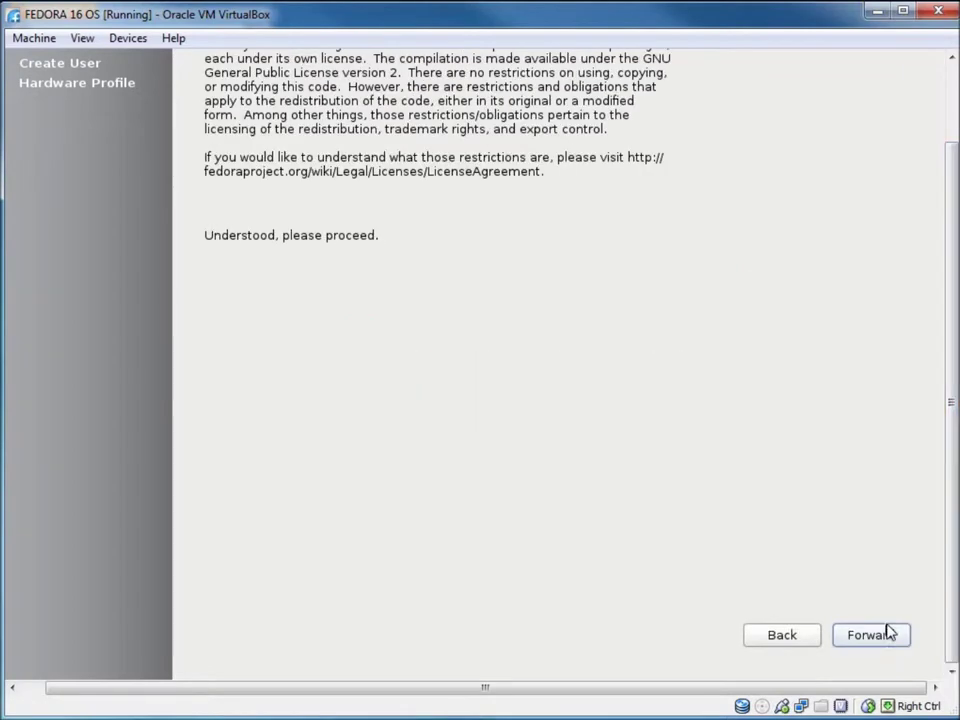
drag(950, 560, 950, 470)
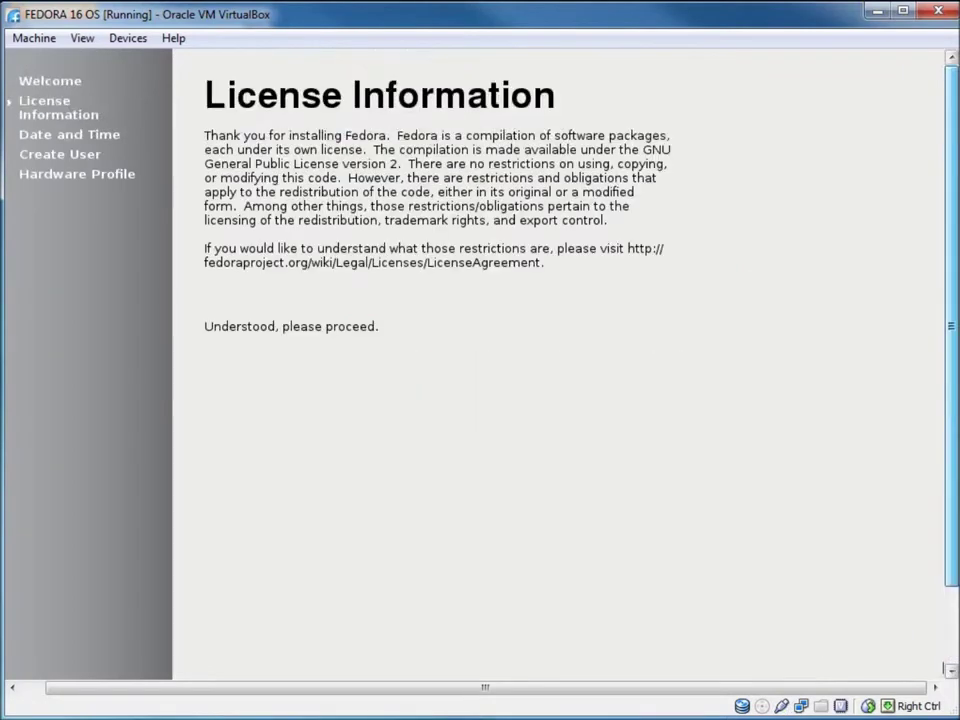
scroll(943, 589, down, 2)
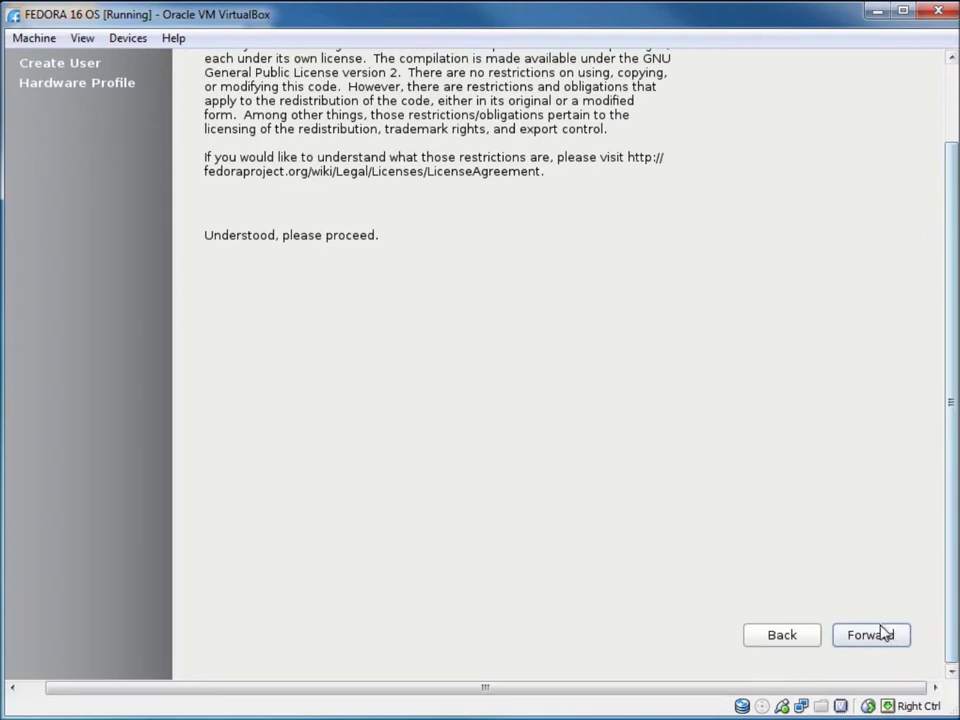
click(886, 632)
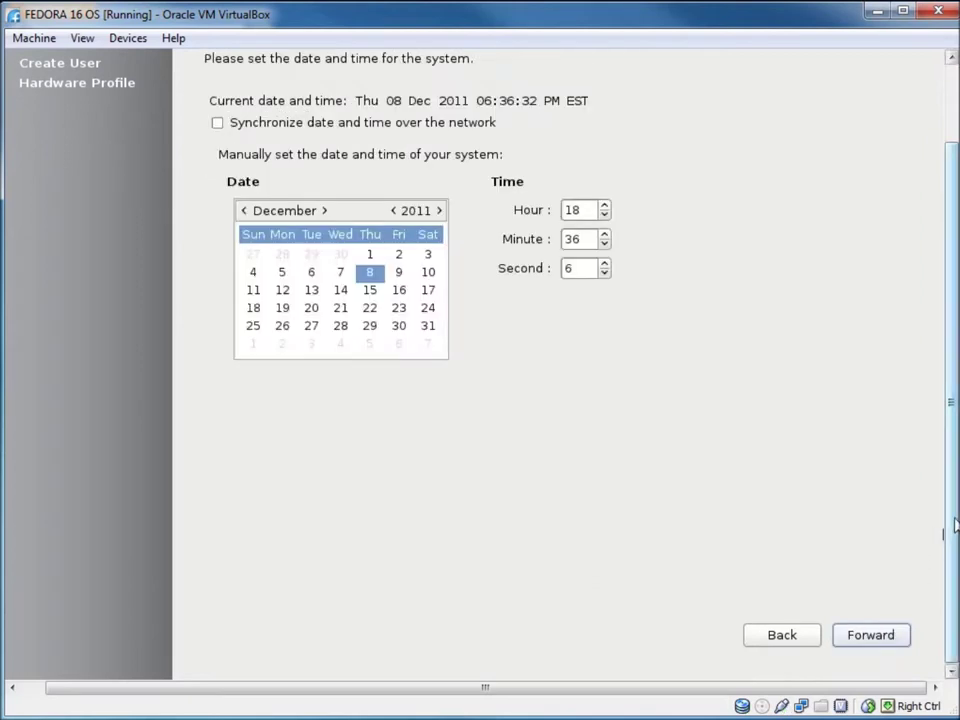
Enable synchronizing date and time over the network, select the 0.fedora.pool.ntp.org server, and continue to user creation.
scroll(955, 525, up, 1)
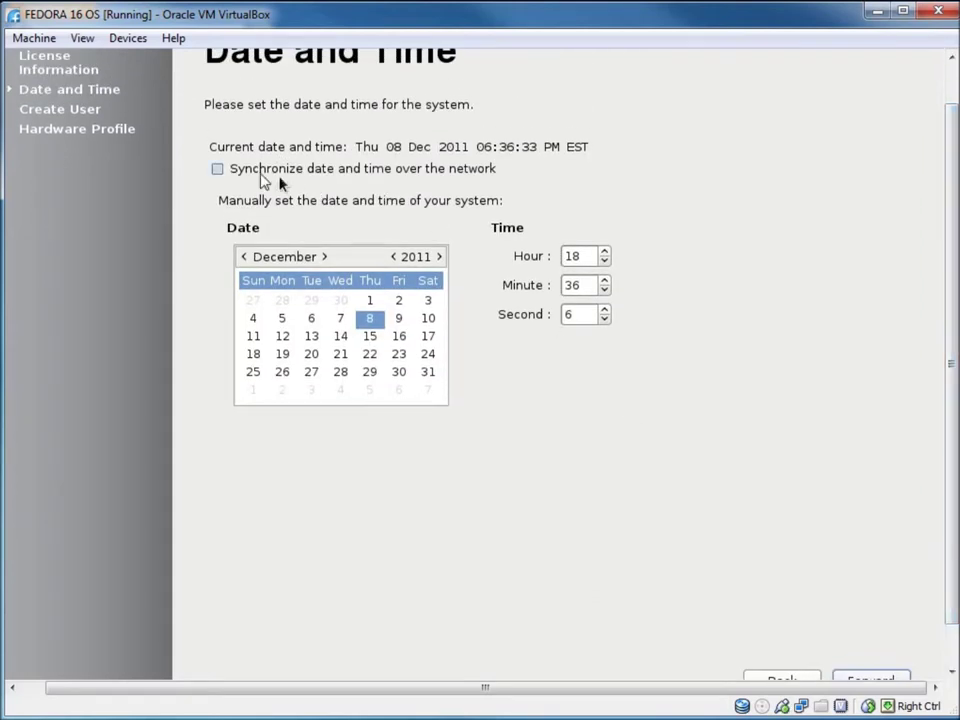
click(224, 171)
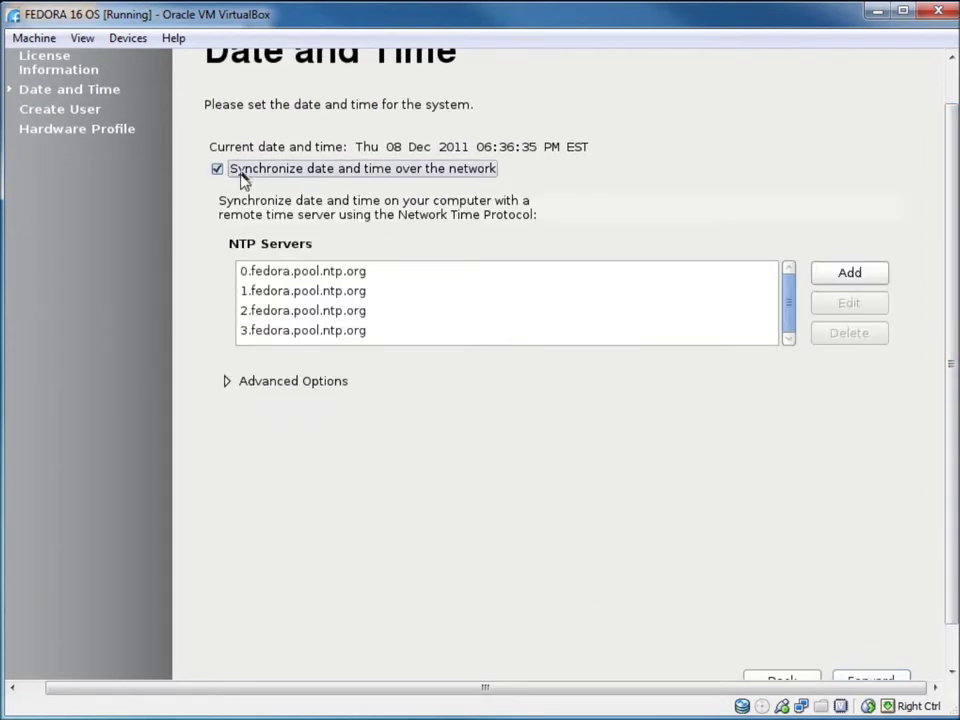
click(318, 268)
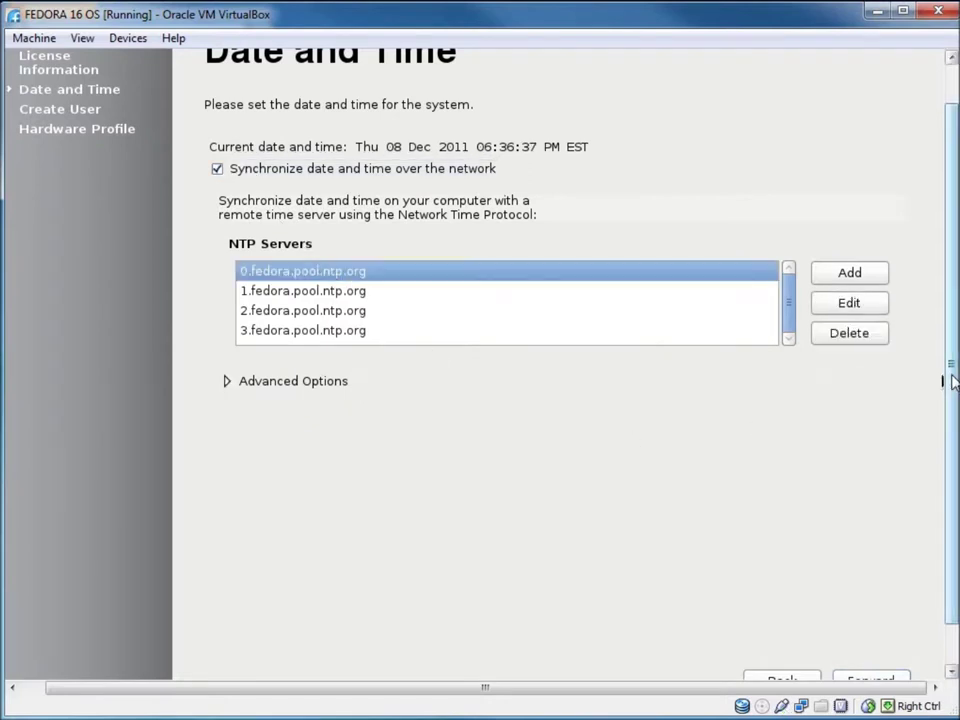
scroll(952, 380, down, 1)
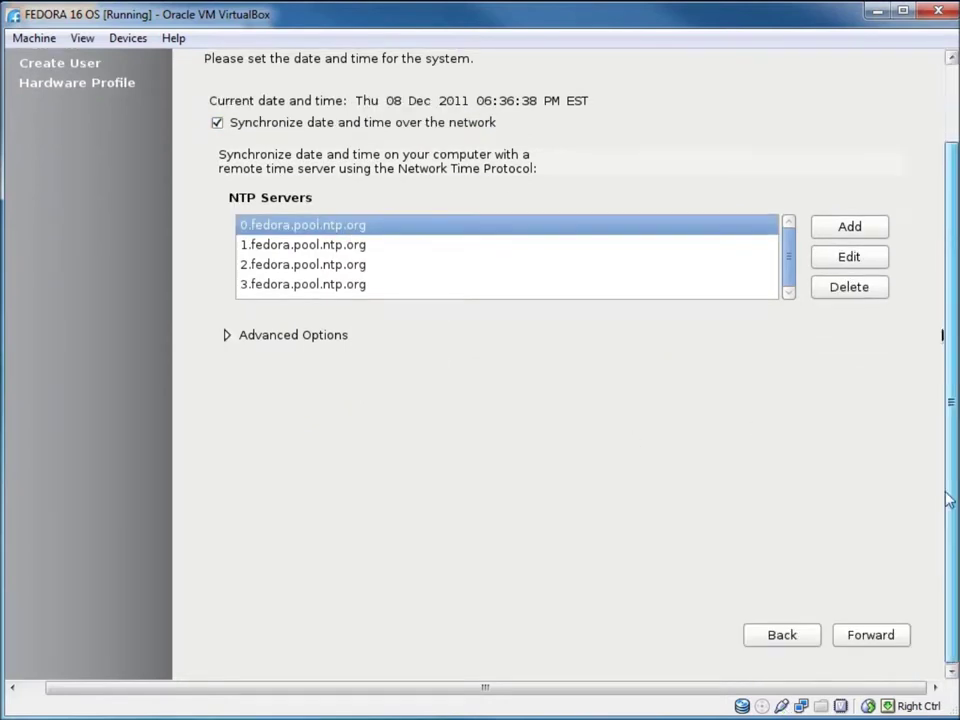
click(878, 640)
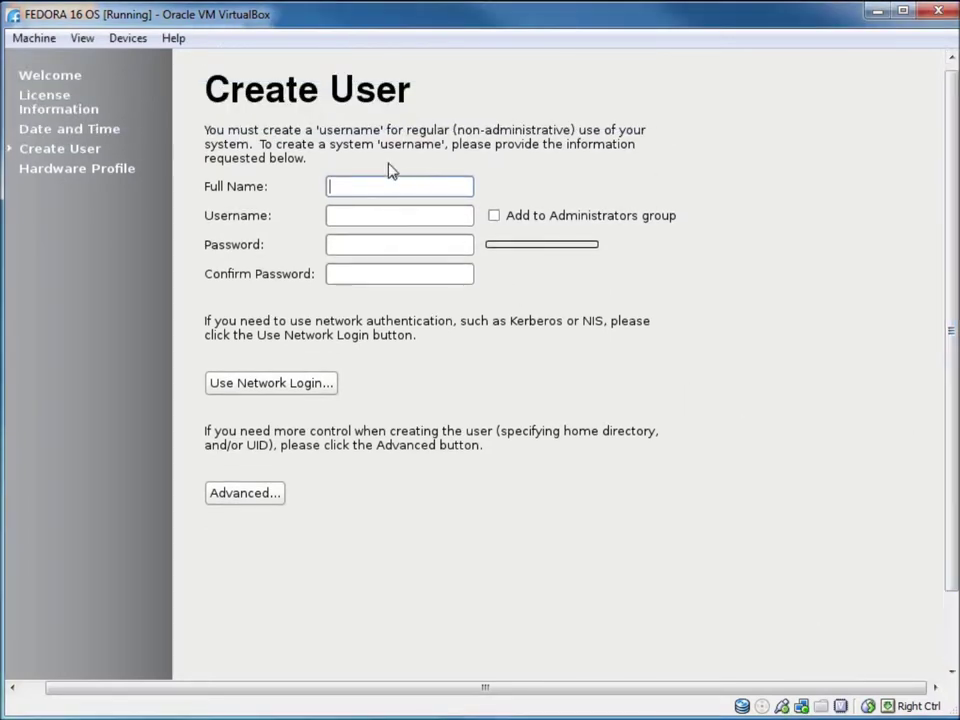
Create a user with the full name Lecture Snippets and the suggested username, entering and confirming the account password.
text(Lecture Snippets)
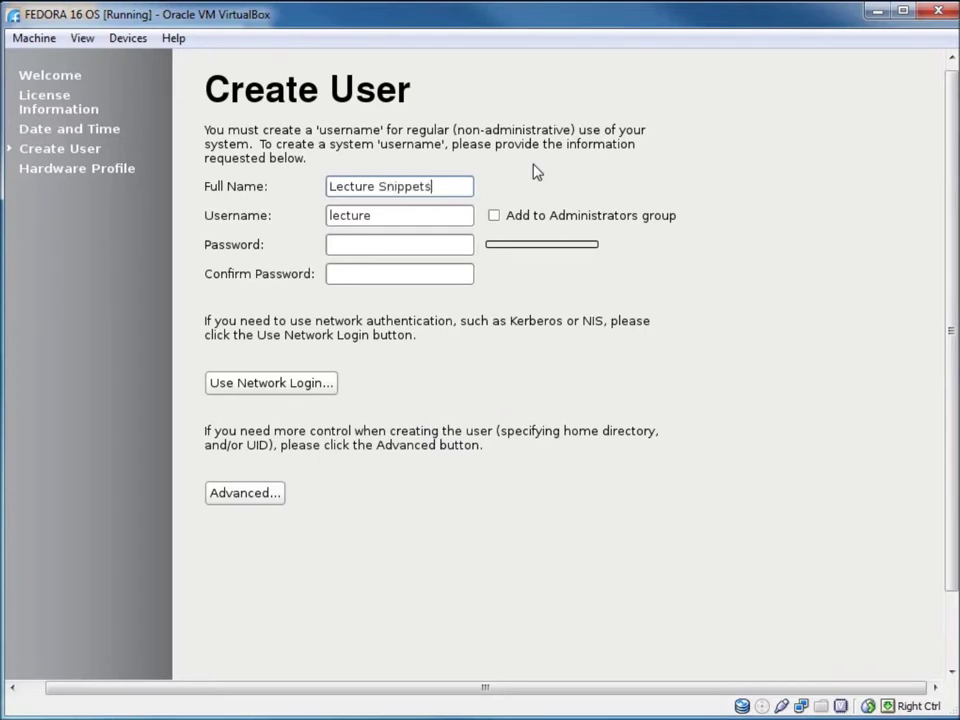
key(Tab)
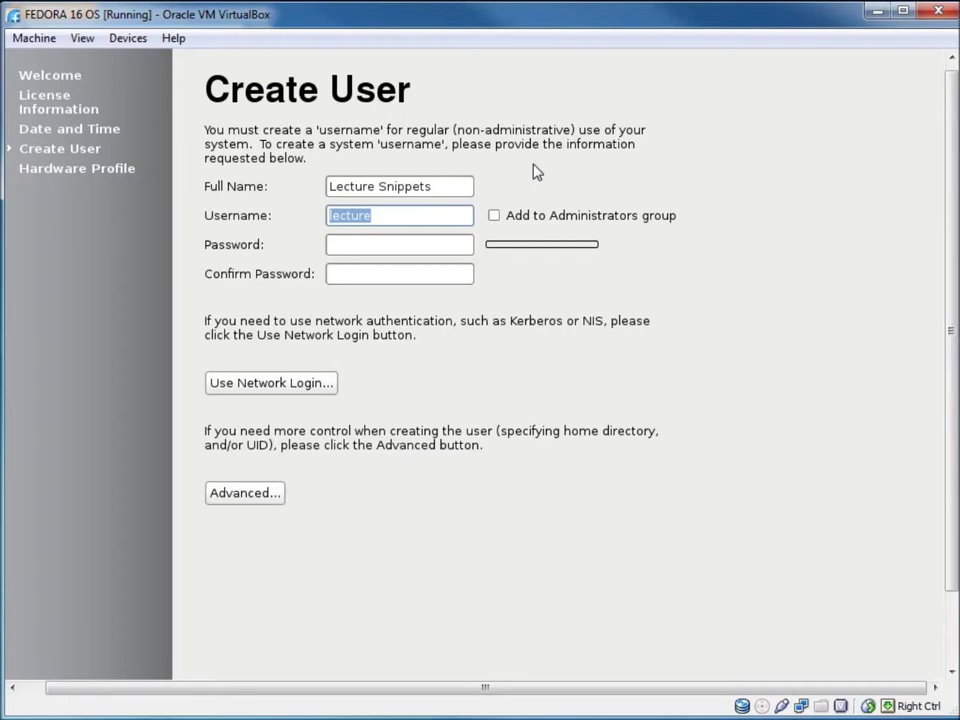
key(Tab)
key(Tab)
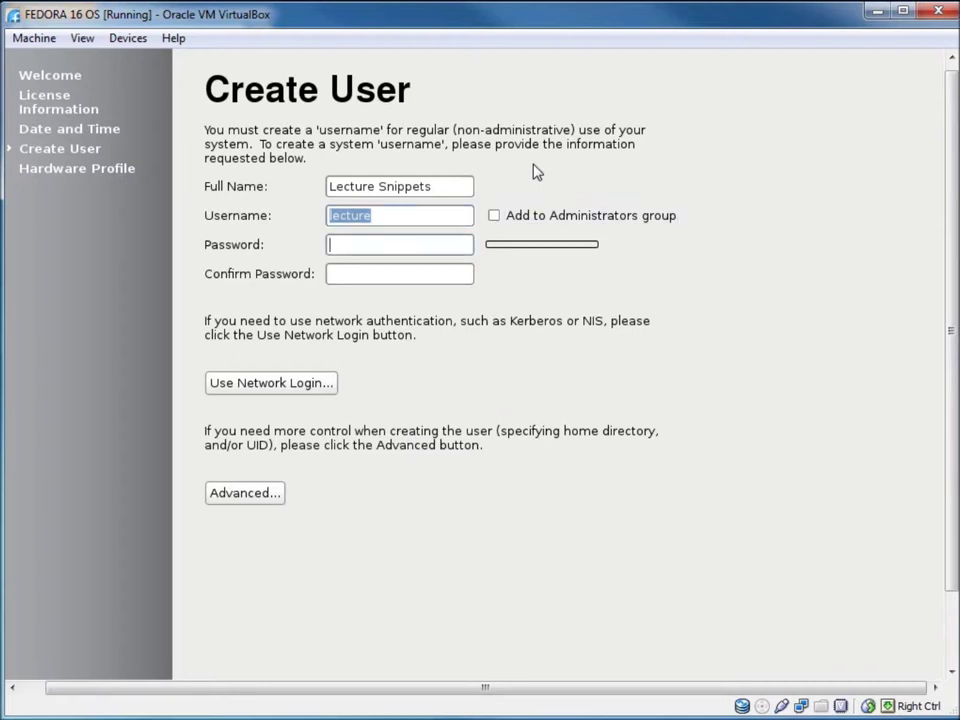
text(••••••••)
key(Tab)
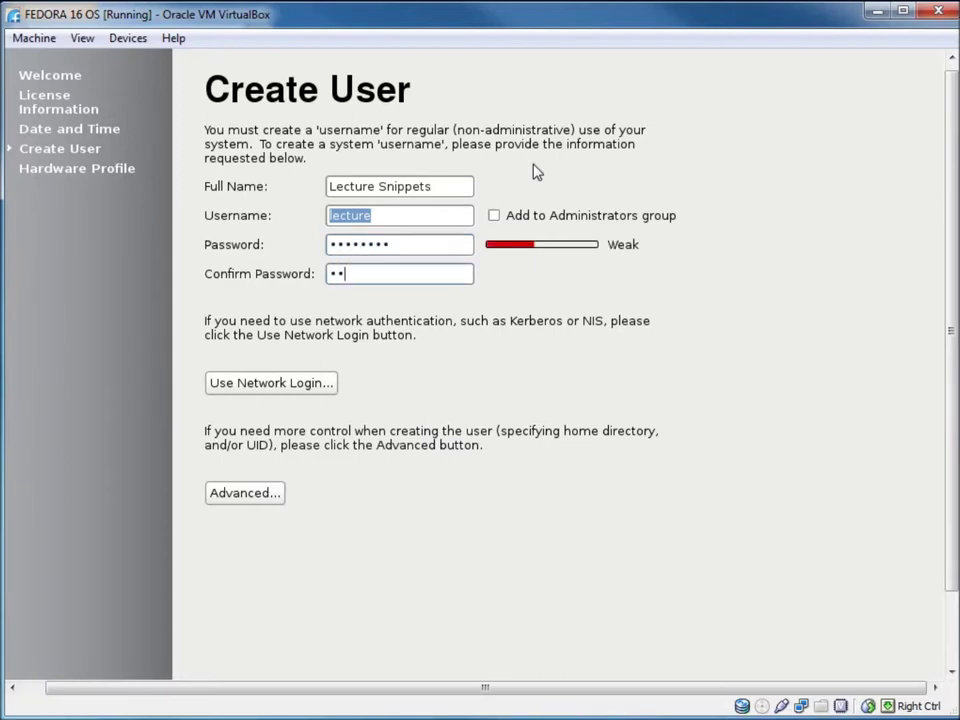
text(••••••••)
scroll(949, 540, down, 3)
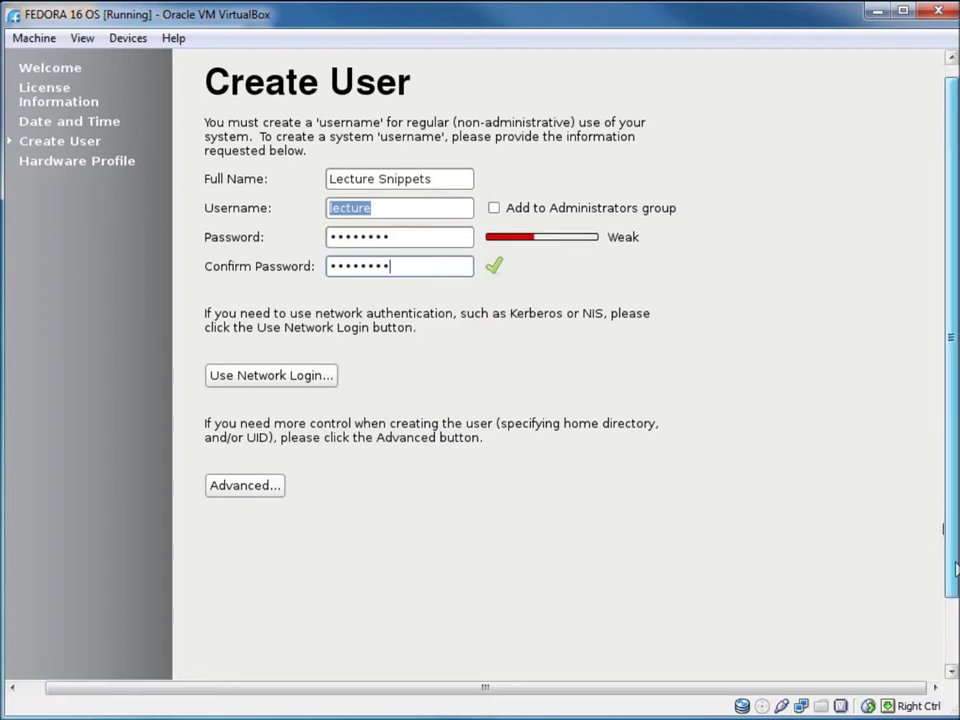
click(887, 642)
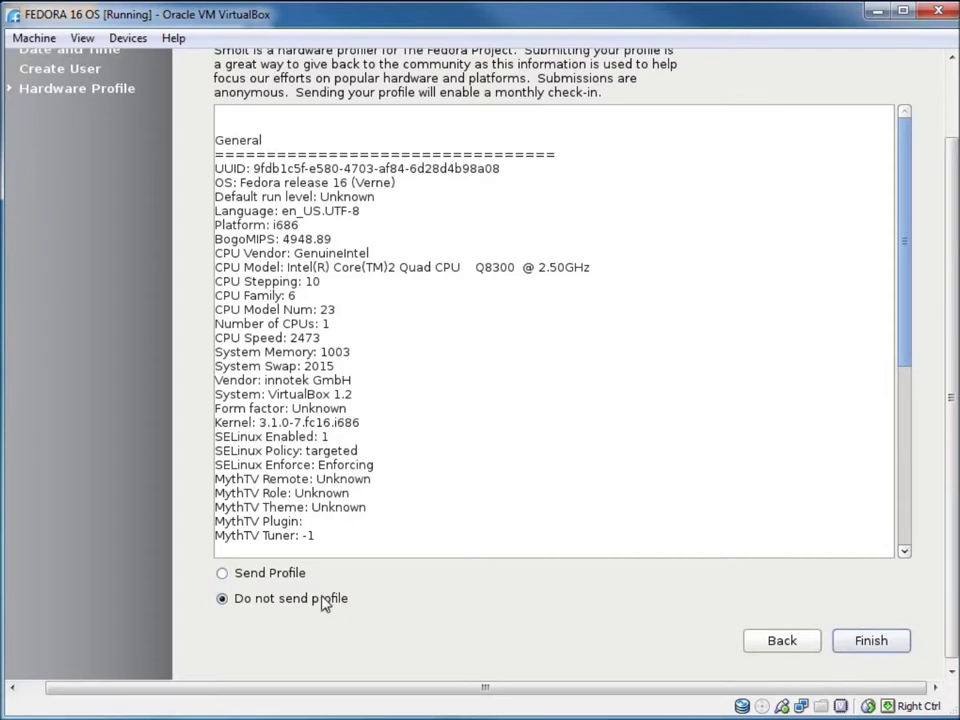
Finish the first-boot setup and confirm that the hardware profile should not be sent.
click(873, 641)
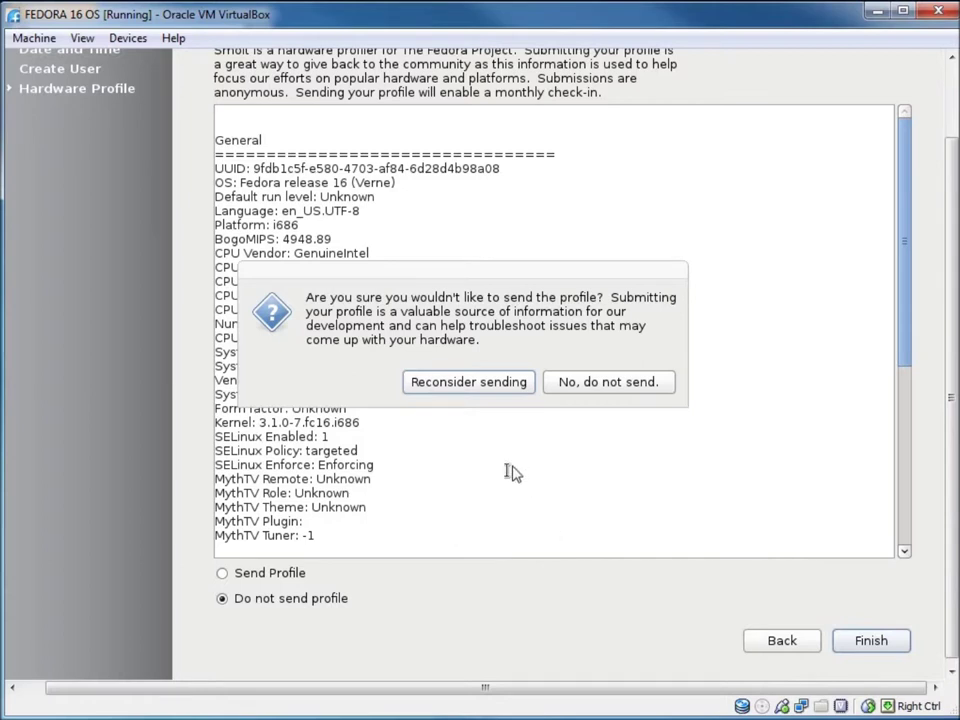
click(600, 388)
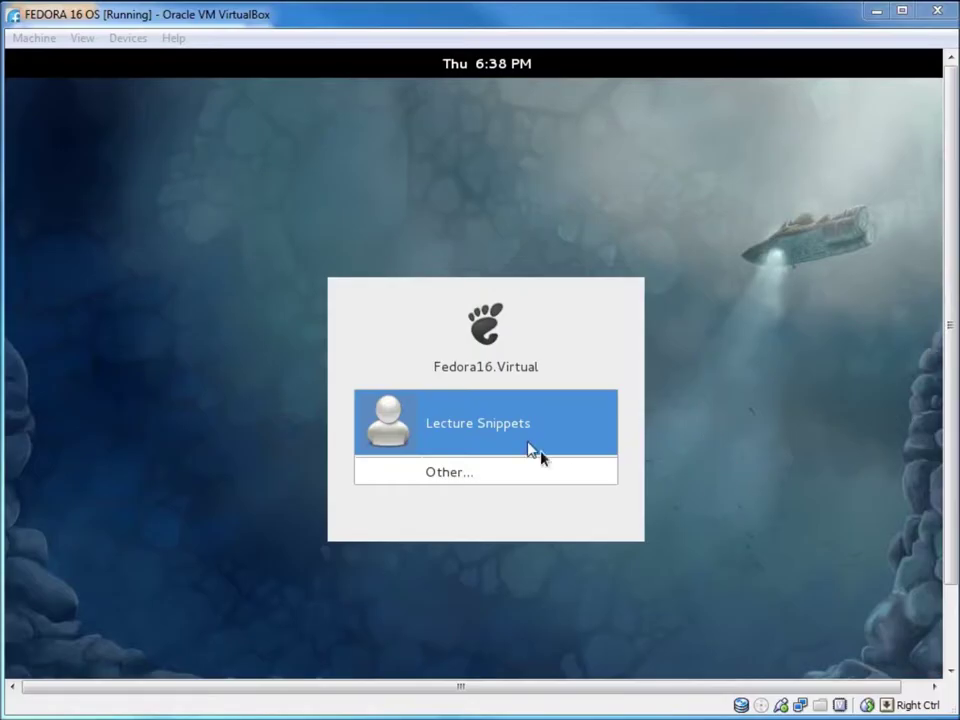
Log in to the Lecture Snippets account with its password and dismiss the GNOME 3 fallback notice.
click(482, 427)
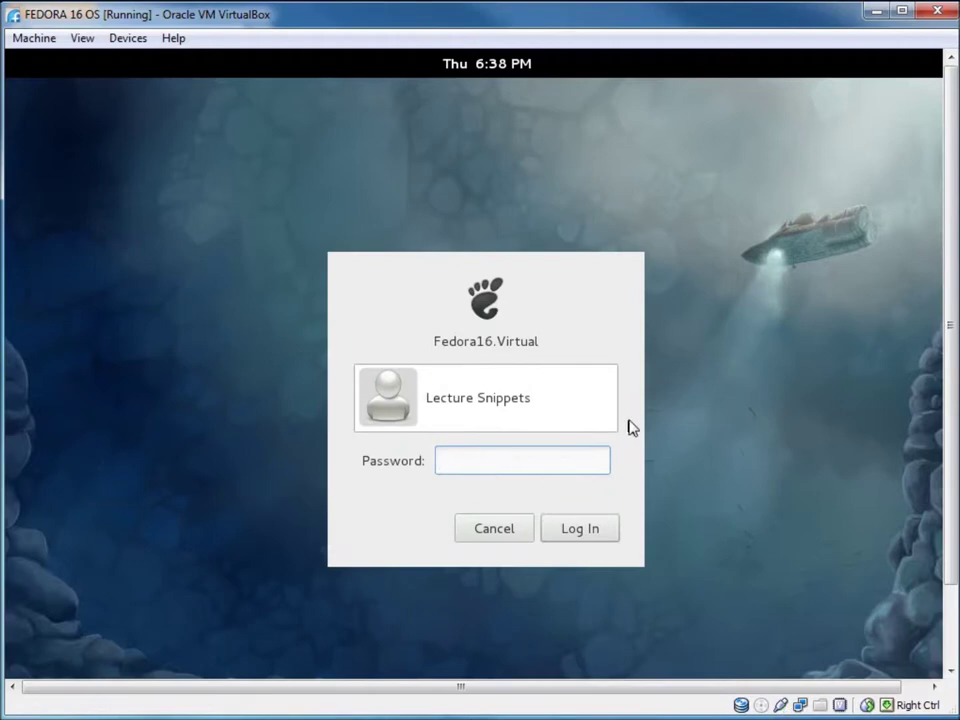
text(••••••)
key(Return)
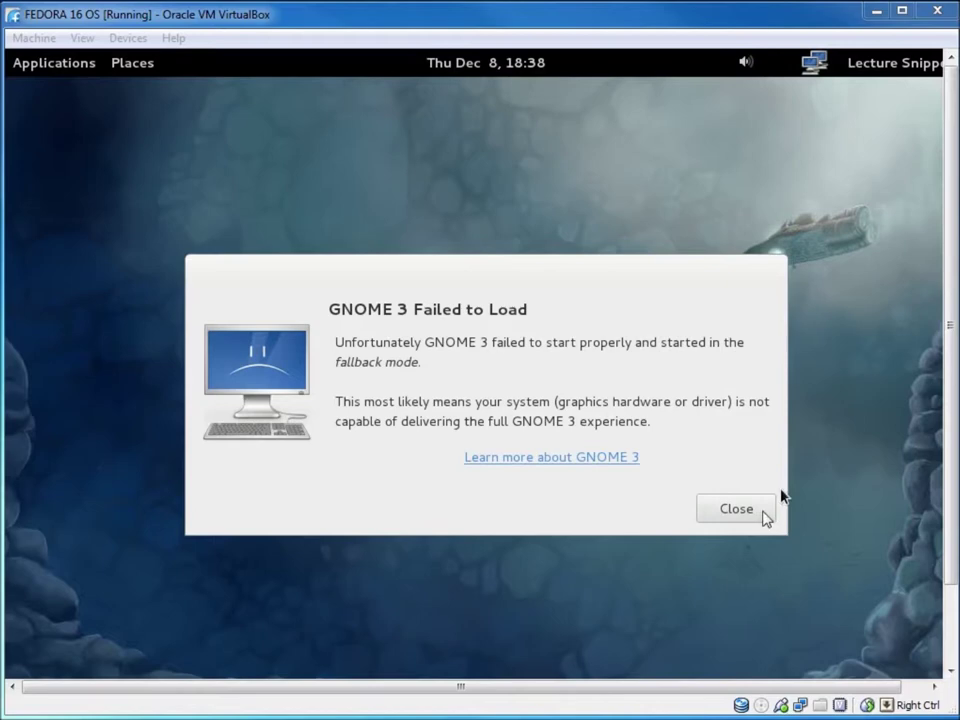
click(754, 518)
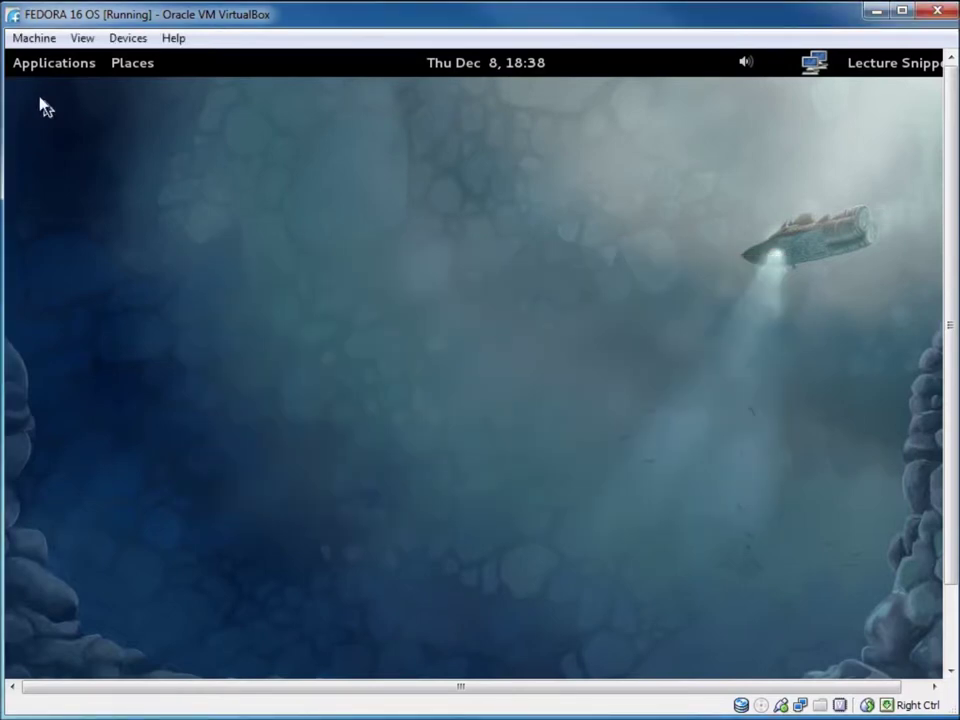
Open a terminal and switch to the root user with su, entering the root password.
click(45, 64)
mouse_move(58, 92)
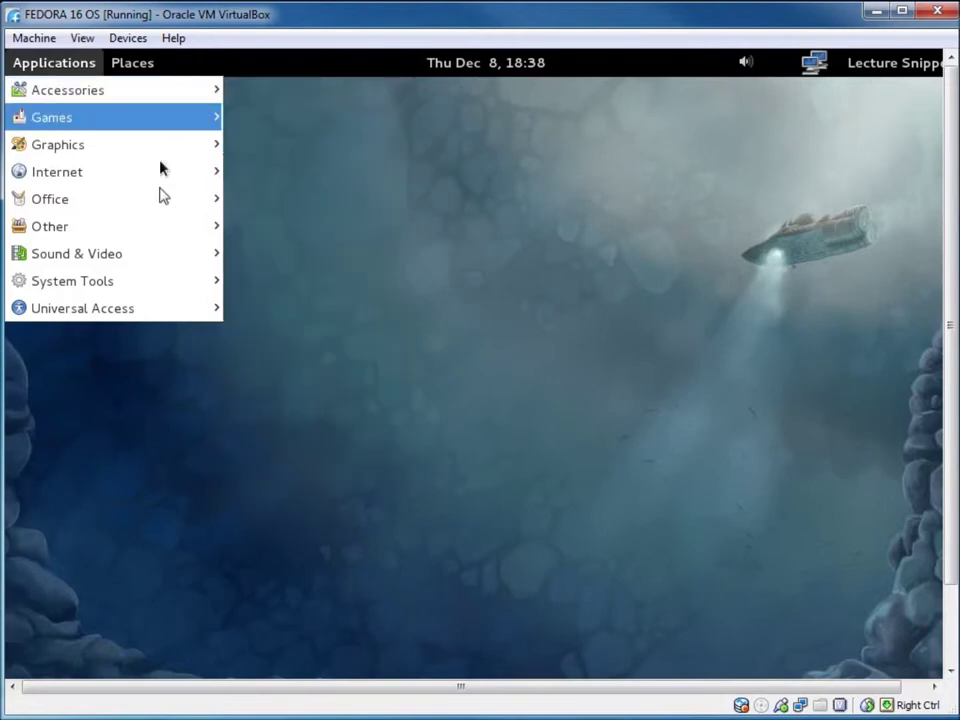
mouse_move(184, 289)
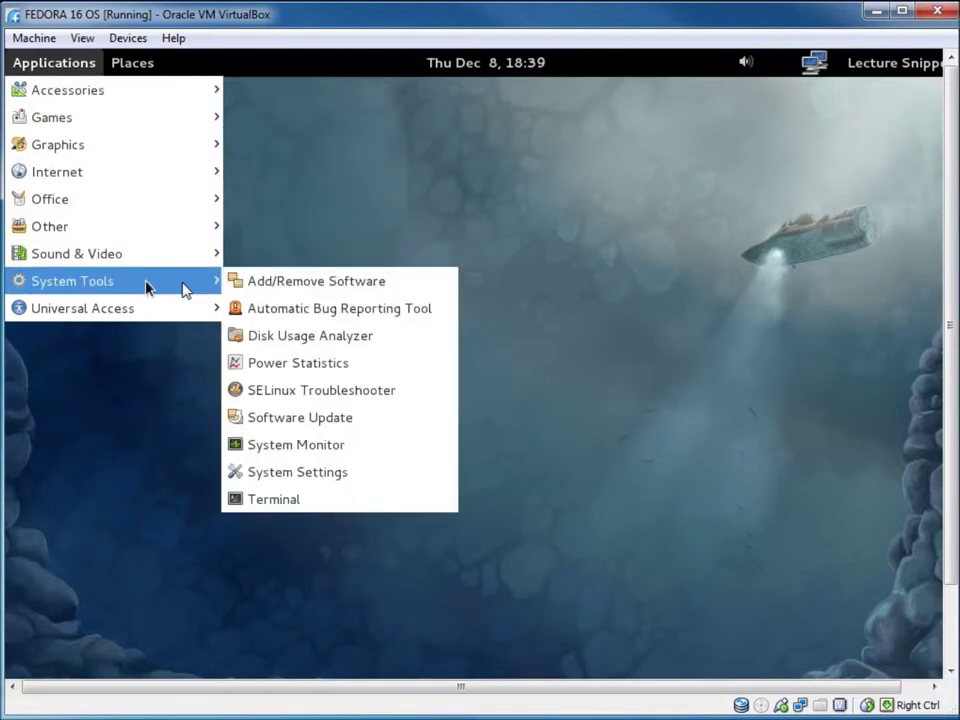
click(287, 497)
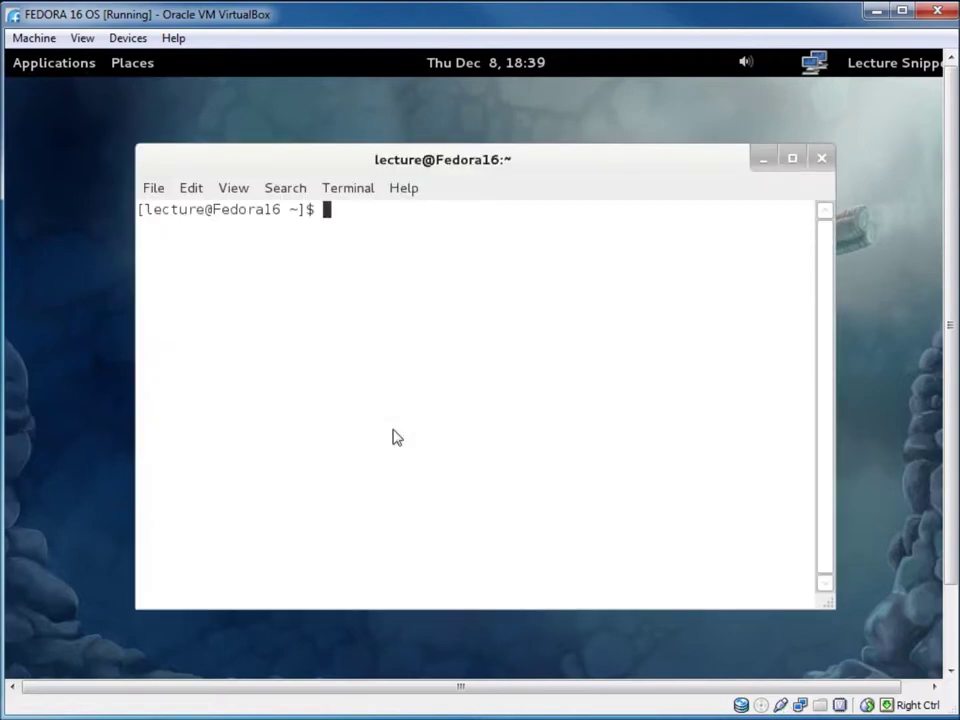
text(su)
key(Return)
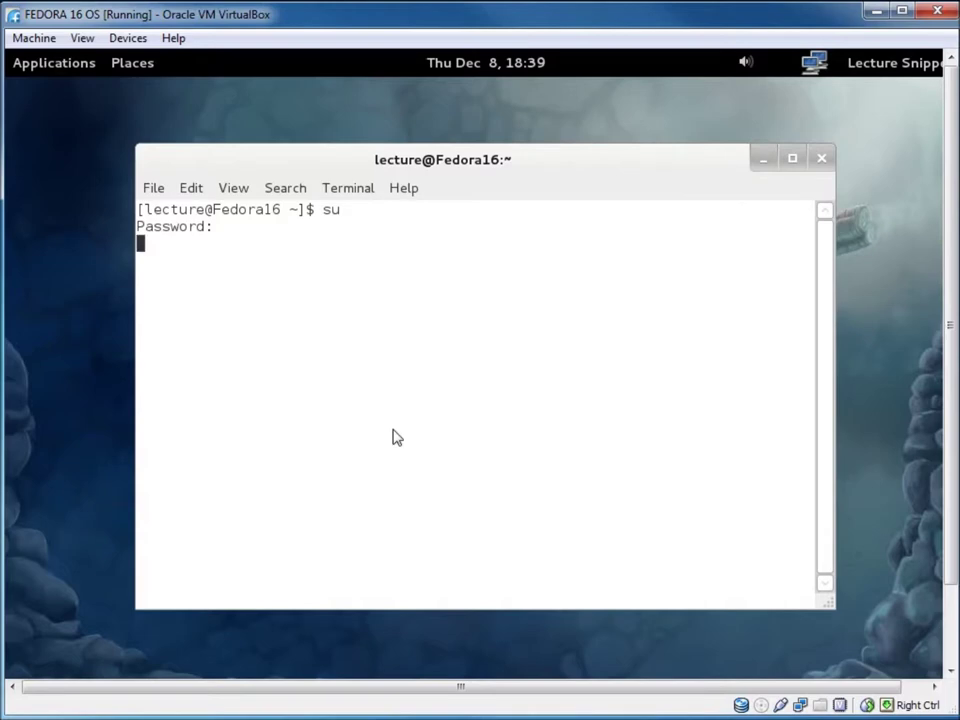
key(Return)
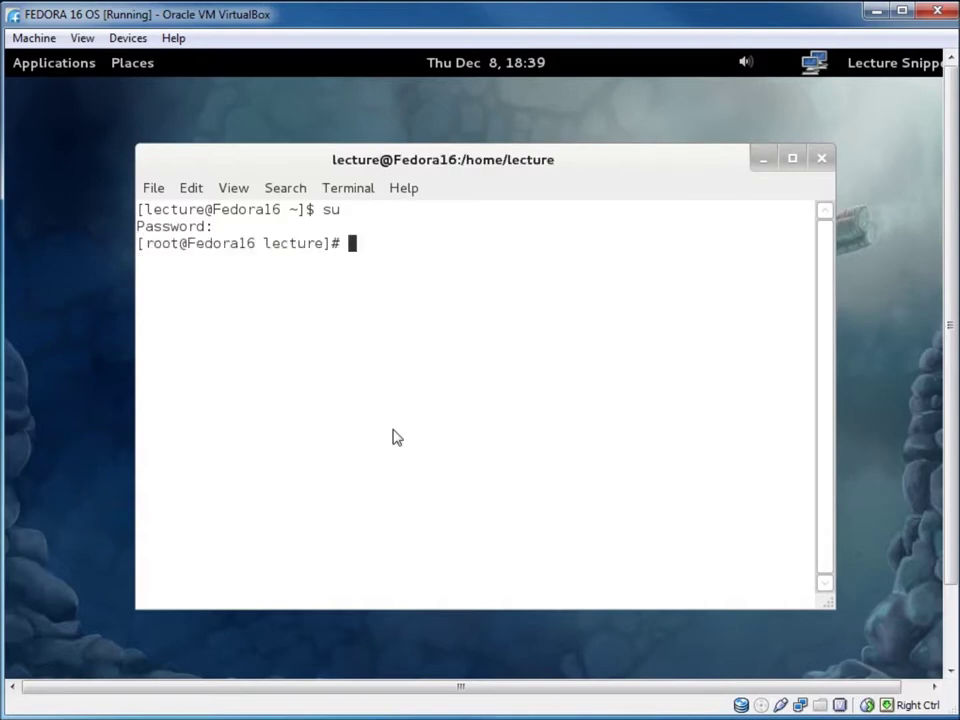
Update all installed packages with yum update and accept the proposed transaction.
text(yum update)
key(Return)
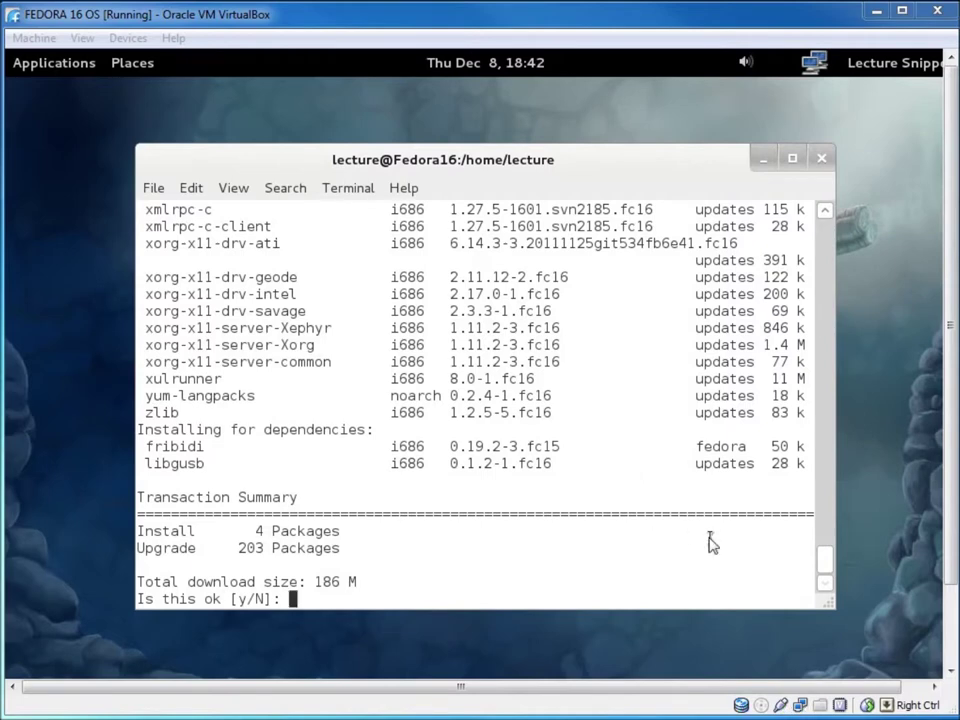
double_click(242, 549)
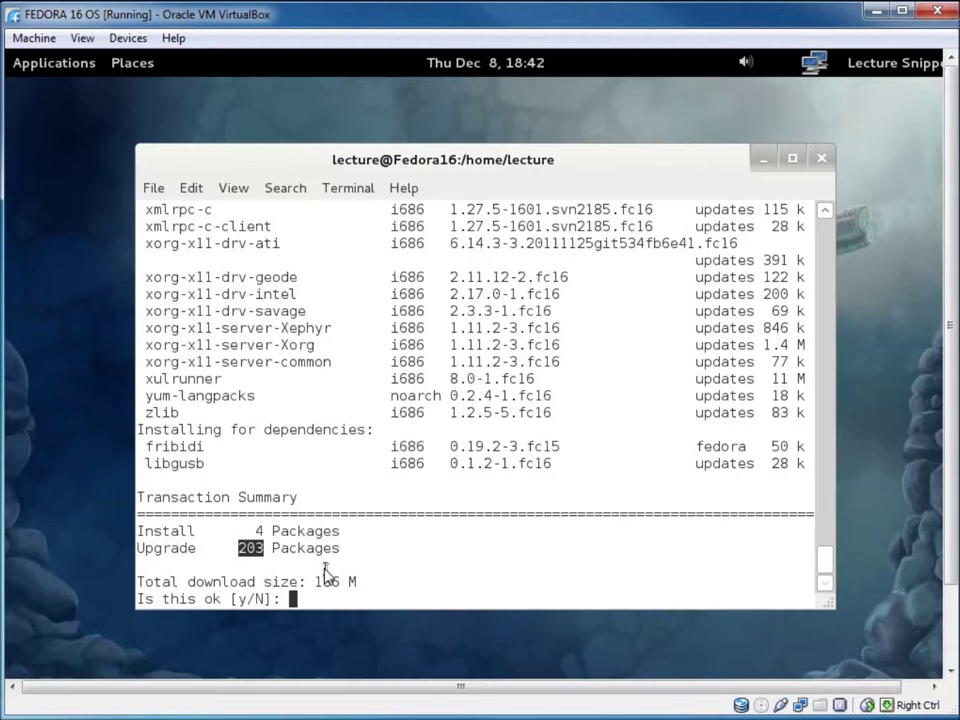
click(379, 598)
text(y)
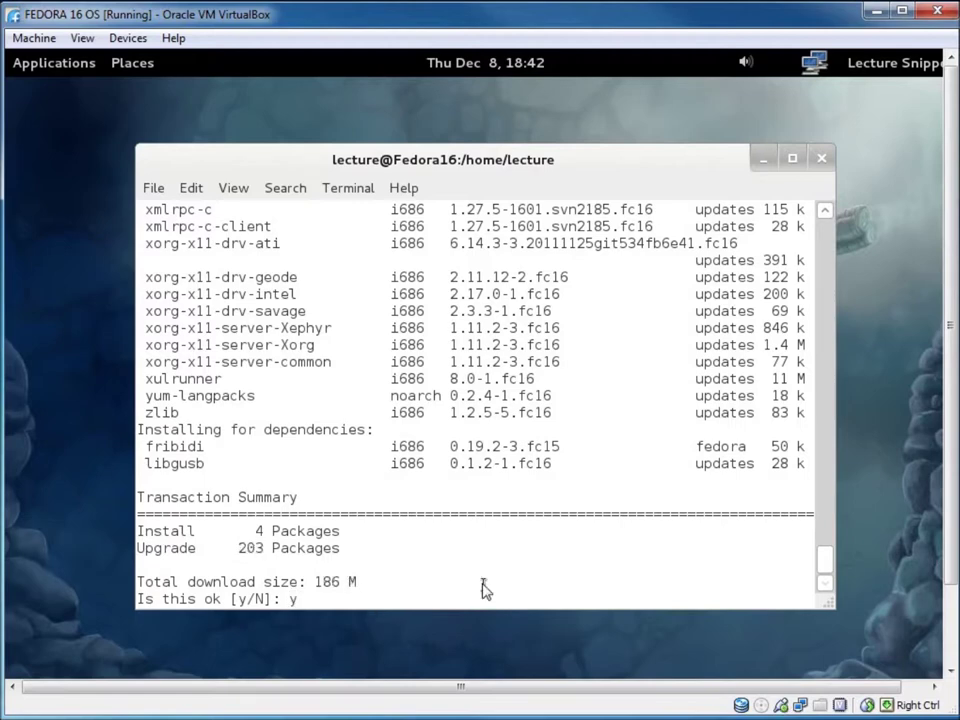
key(Return)
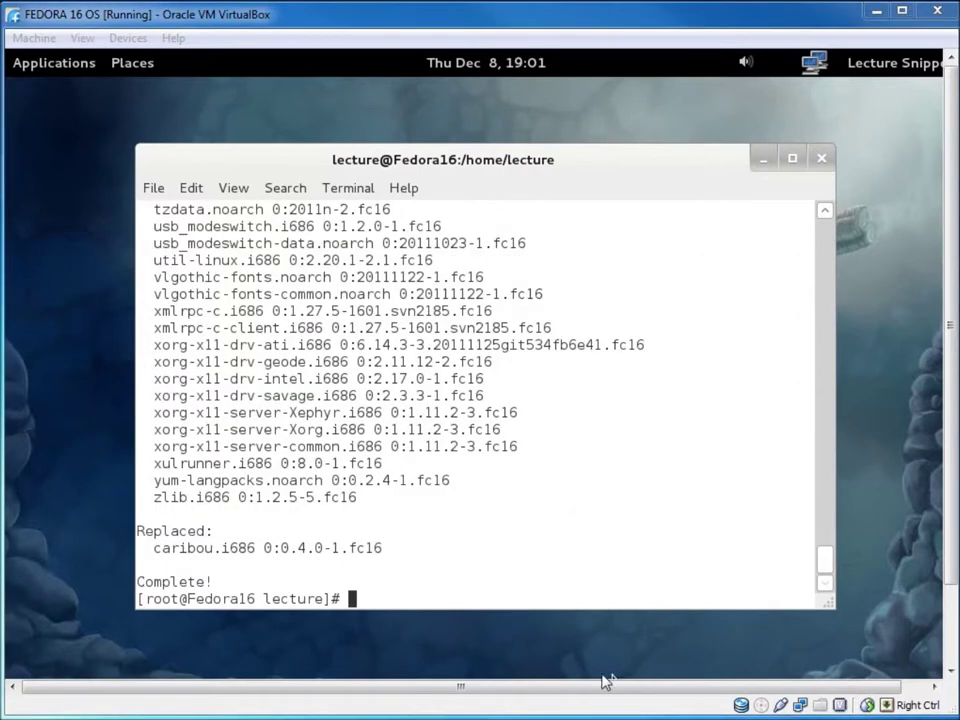
Install the make, gcc, kernel-devel and dkms packages with yum and accept the transaction.
click(516, 585)
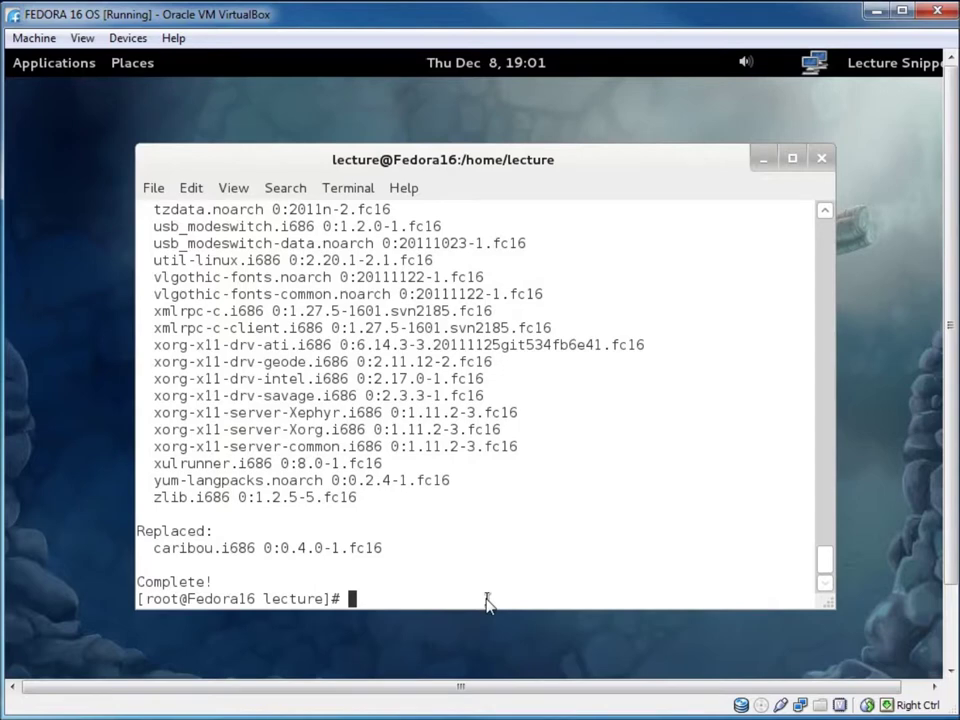
text(yum install )
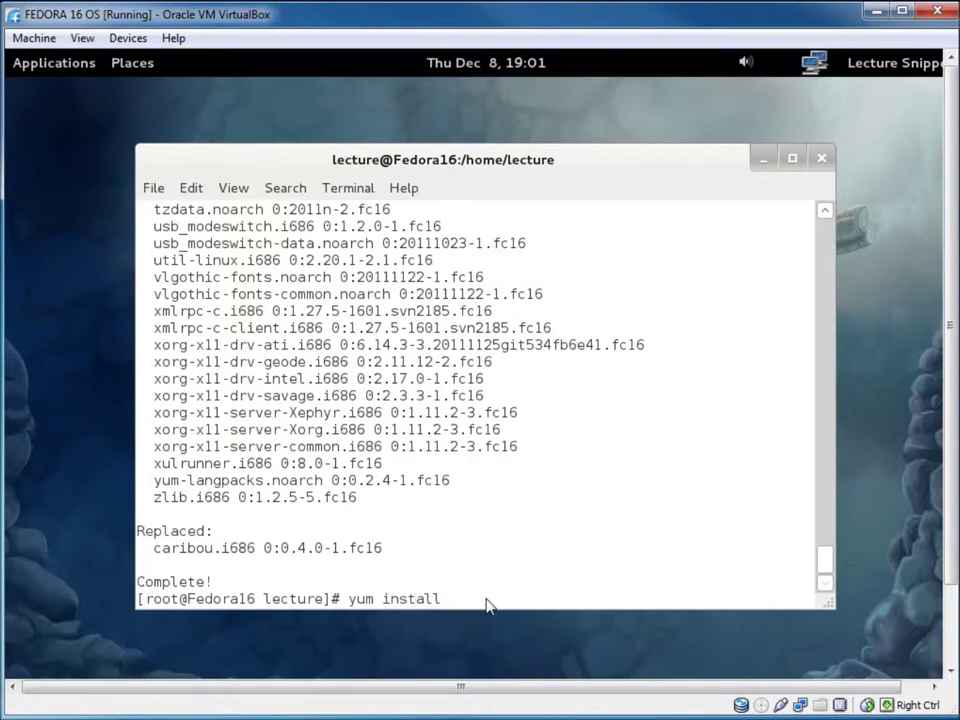
text(make gcc kernel-devel)
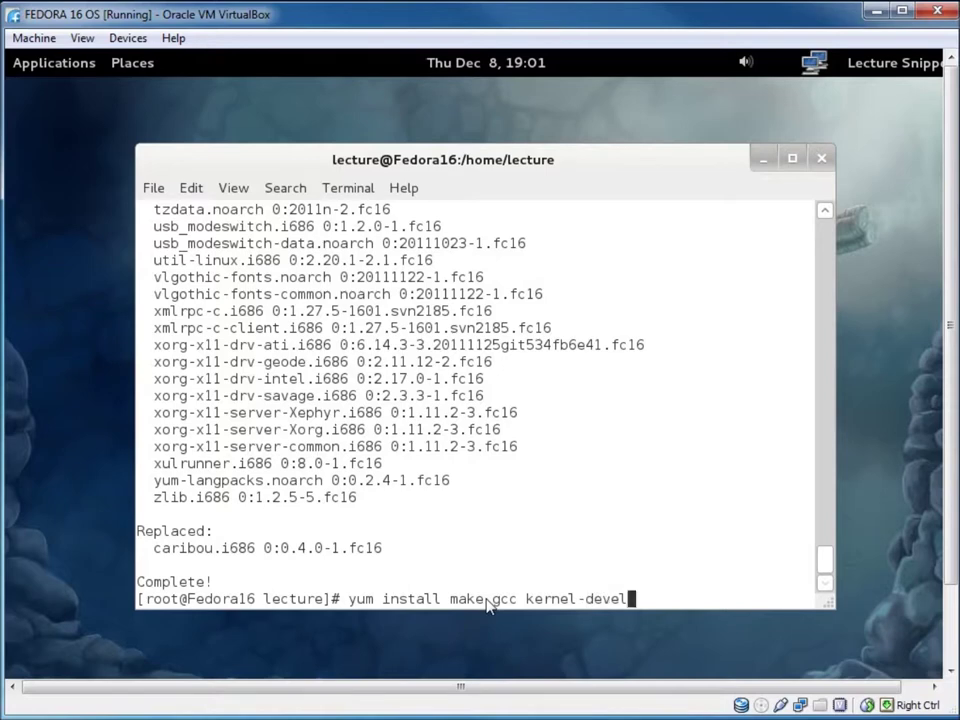
text( dkms)
key(Return)
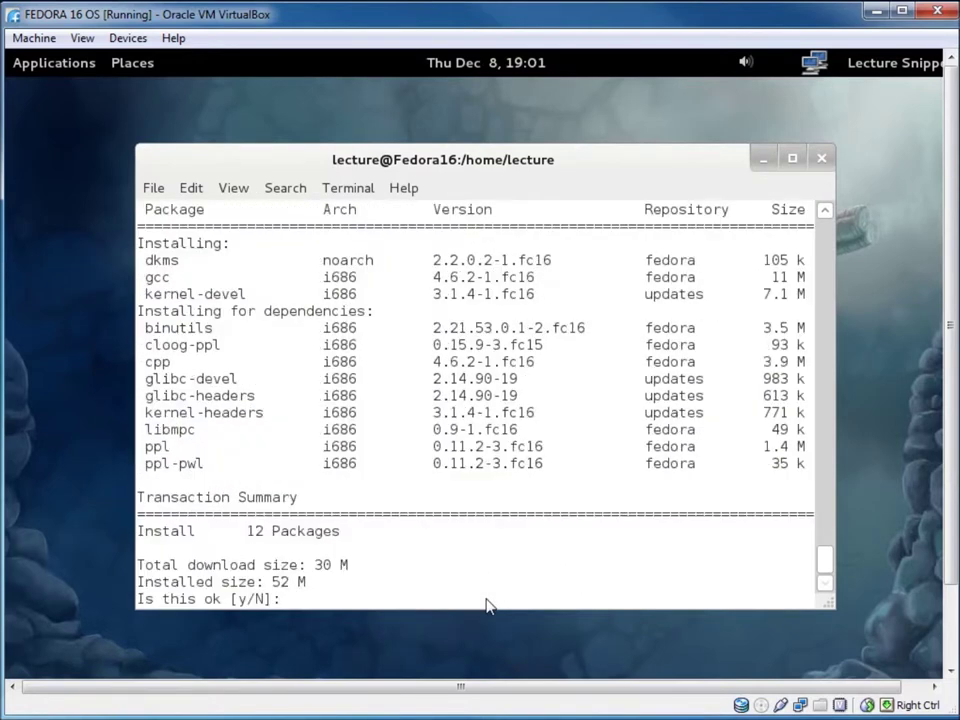
text(y)
key(Return)
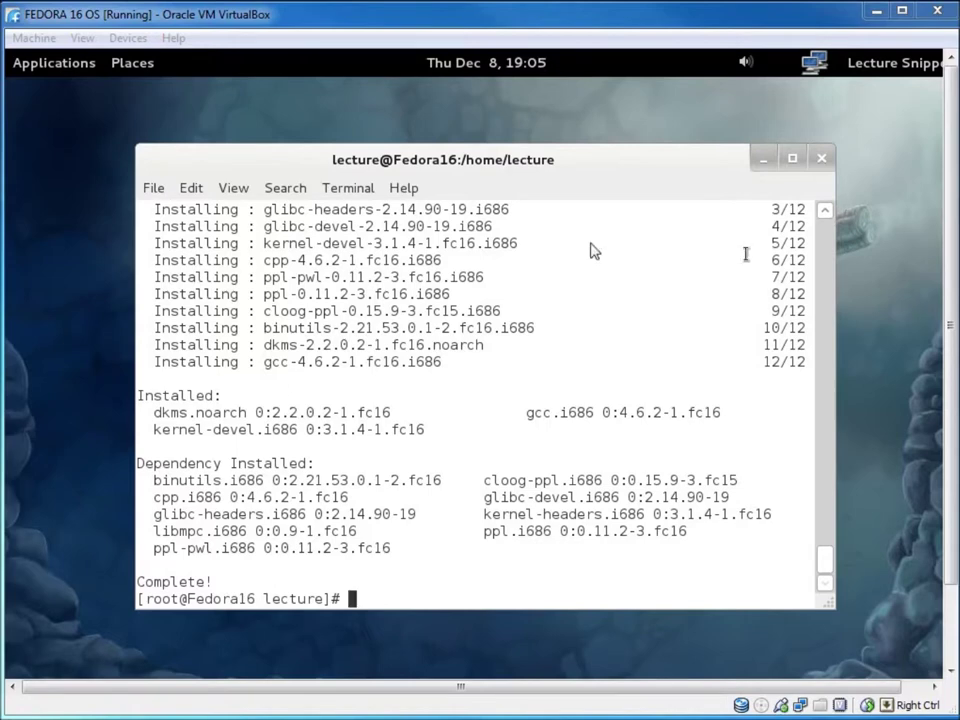
Insert the VirtualBox Guest Additions disc into the virtual machine and cancel the guest's autorun dialog.
click(128, 38)
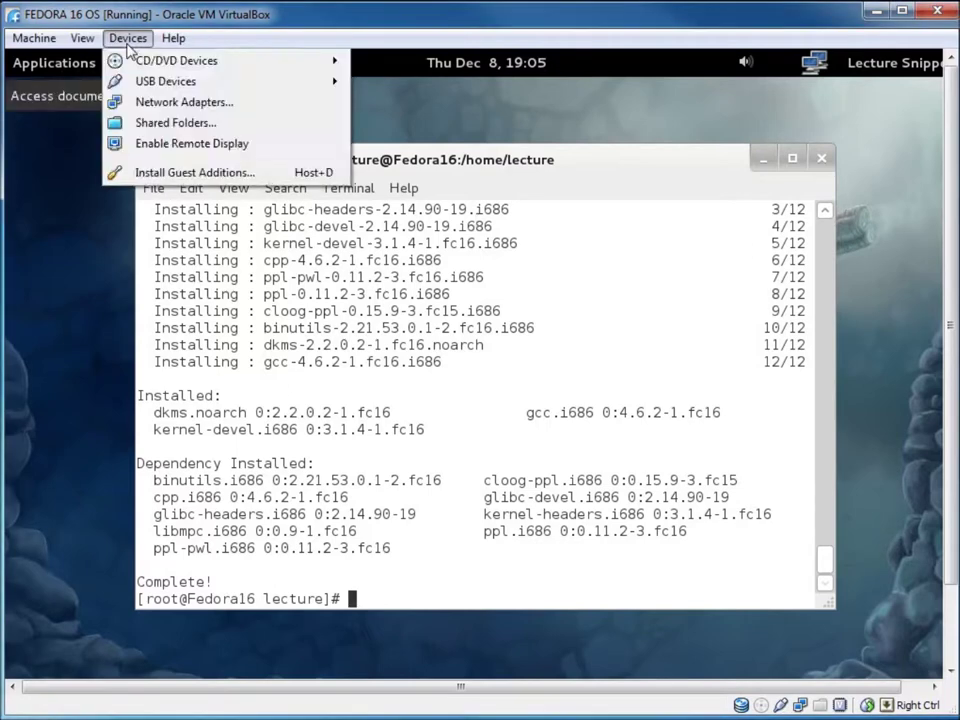
click(150, 172)
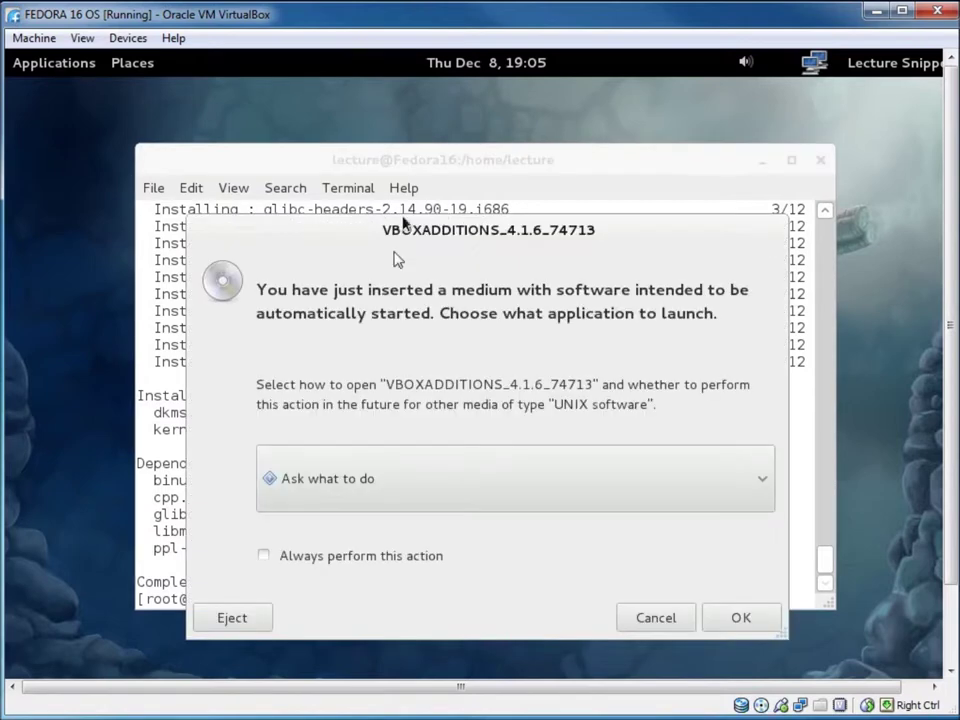
click(670, 626)
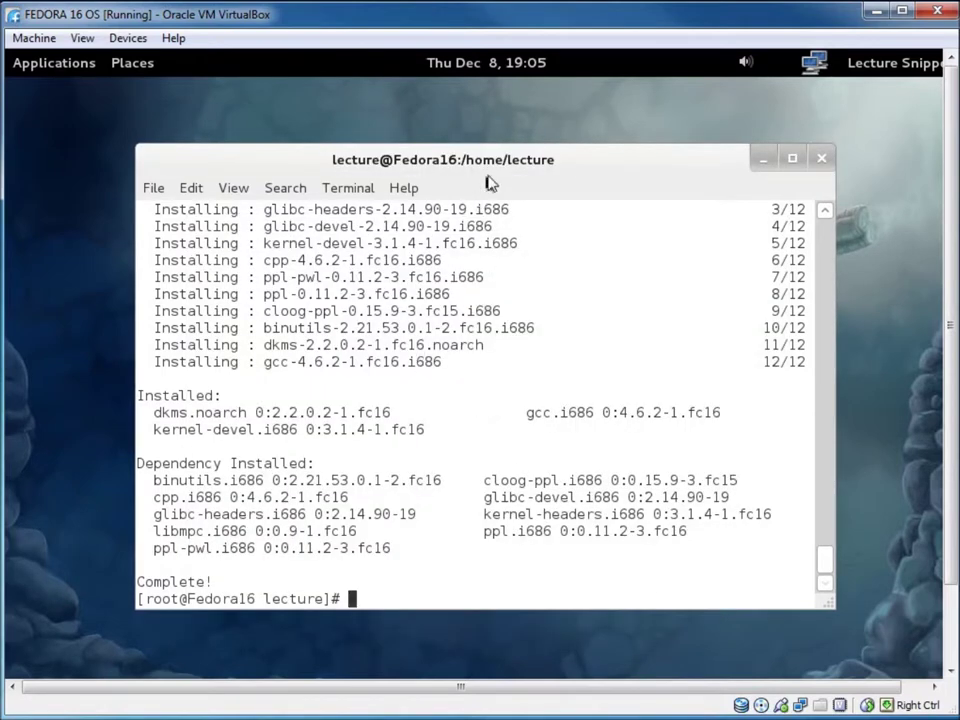
Change to the /media/VBOXADDITIONS_4.1.6_74713/ directory and list its files.
text(cd /me)
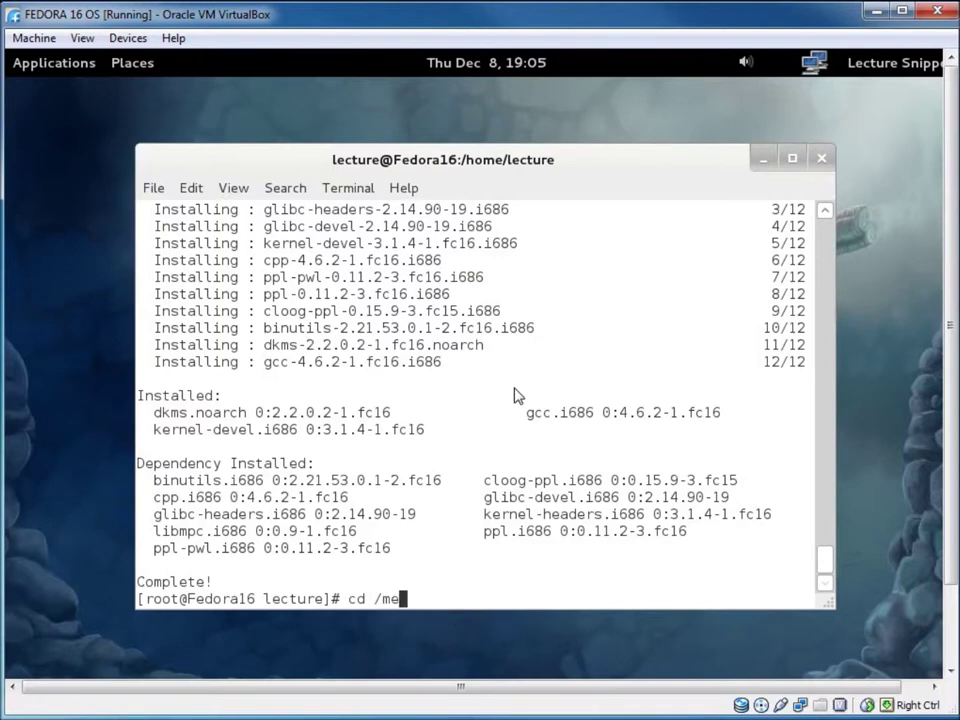
key(Tab)
text(V)
key(Tab)
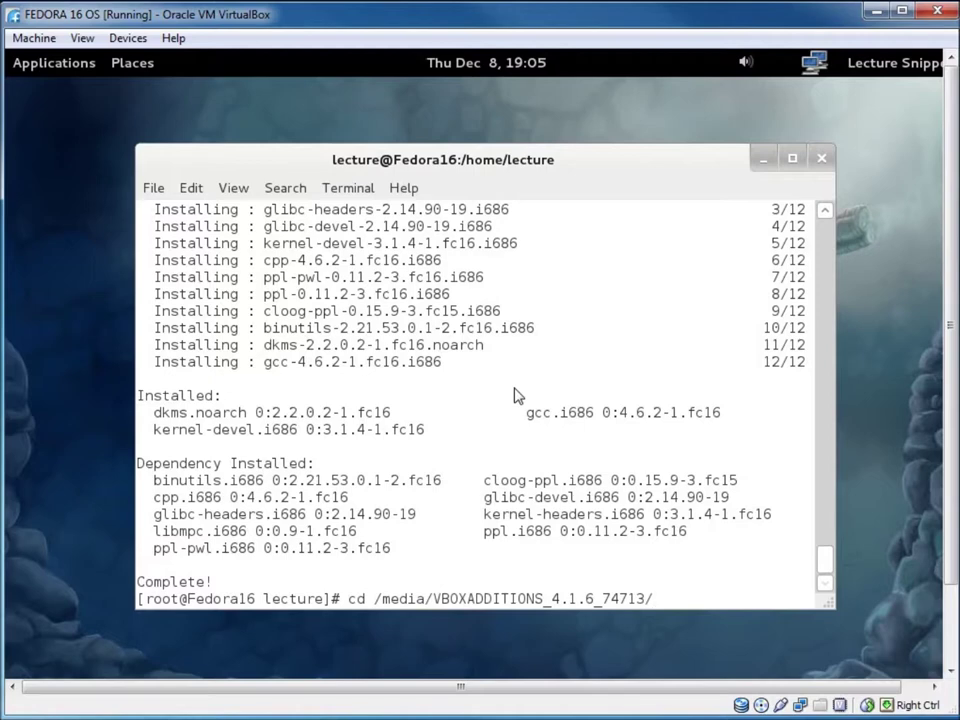
key(Return)
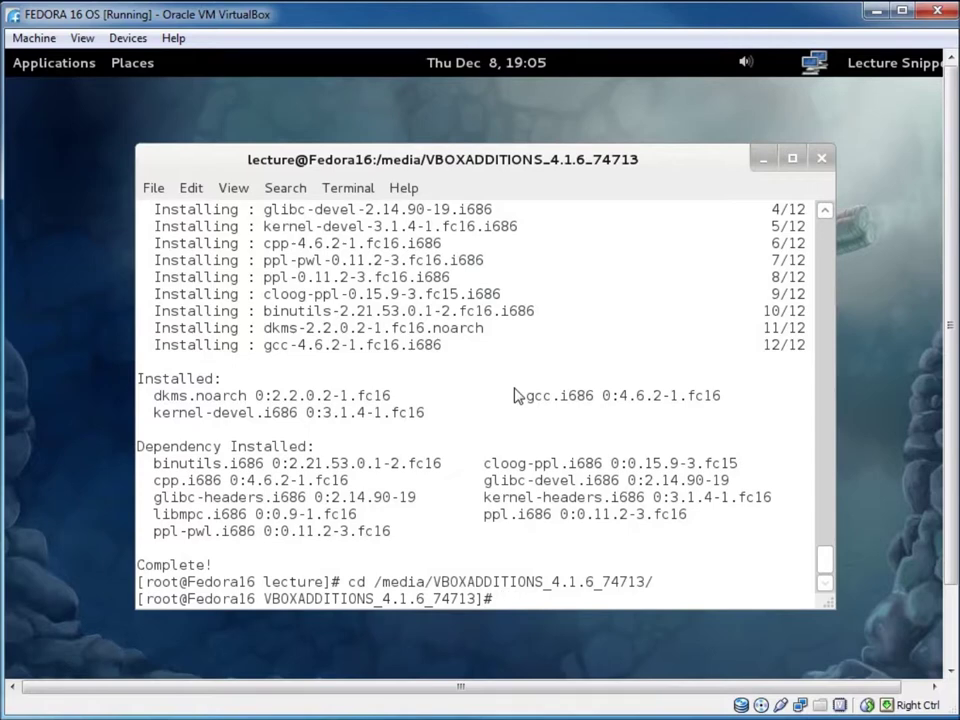
text(ls)
key(Return)
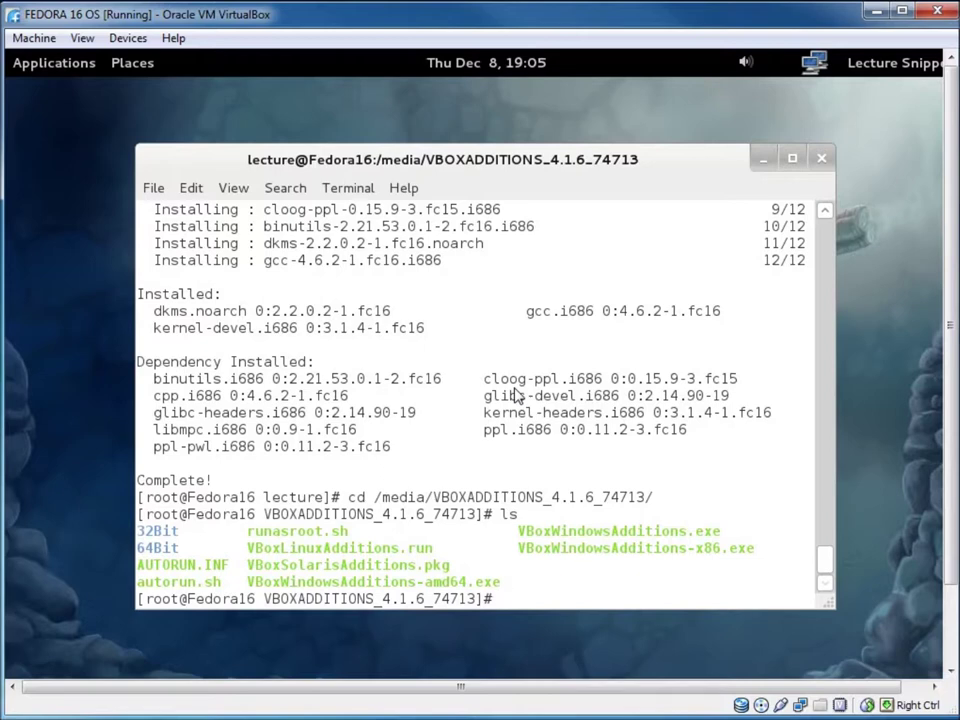
Run the ./VBoxLinuxAdditions.run installer from the Guest Additions disc.
text(./VBoxLin)
key(Tab)
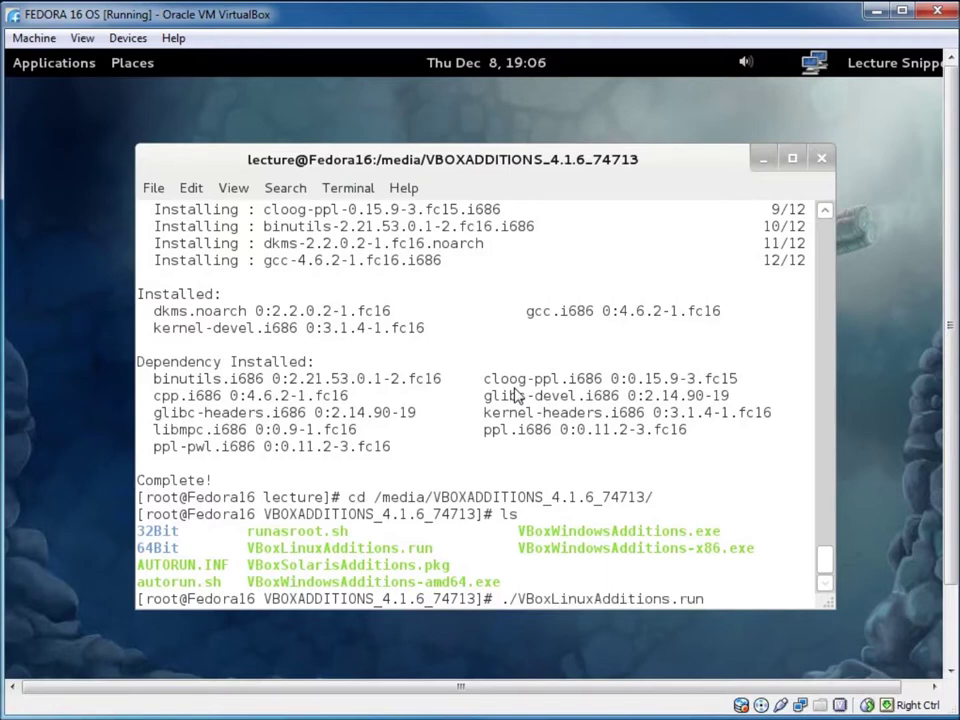
key(Return)
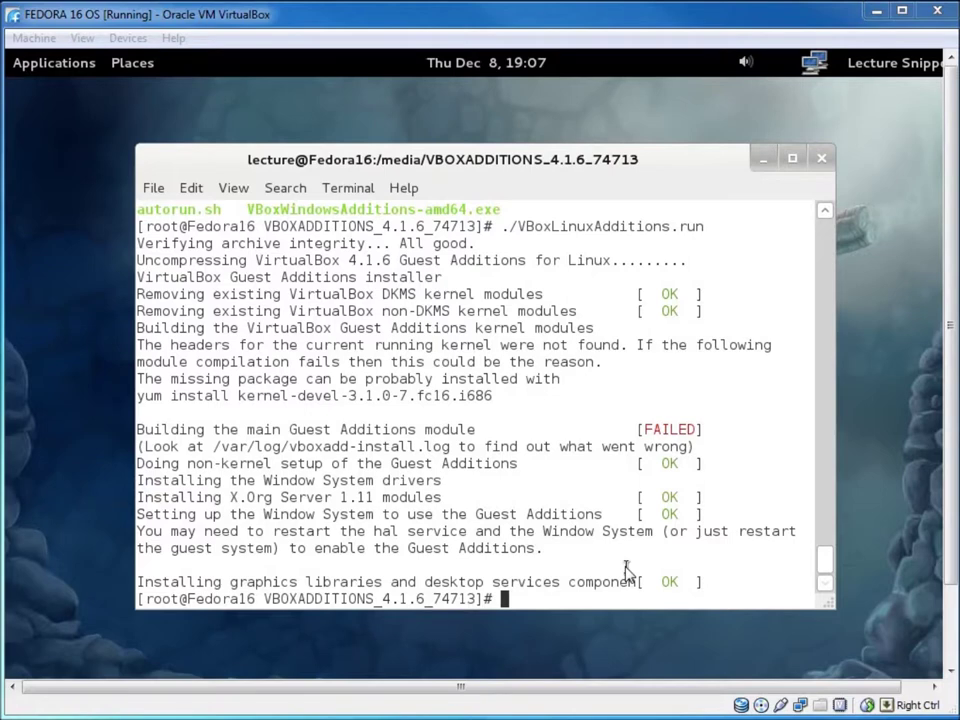
Restore the SELinux contexts under /opt with restorecon -R -v /opt.
click(575, 598)
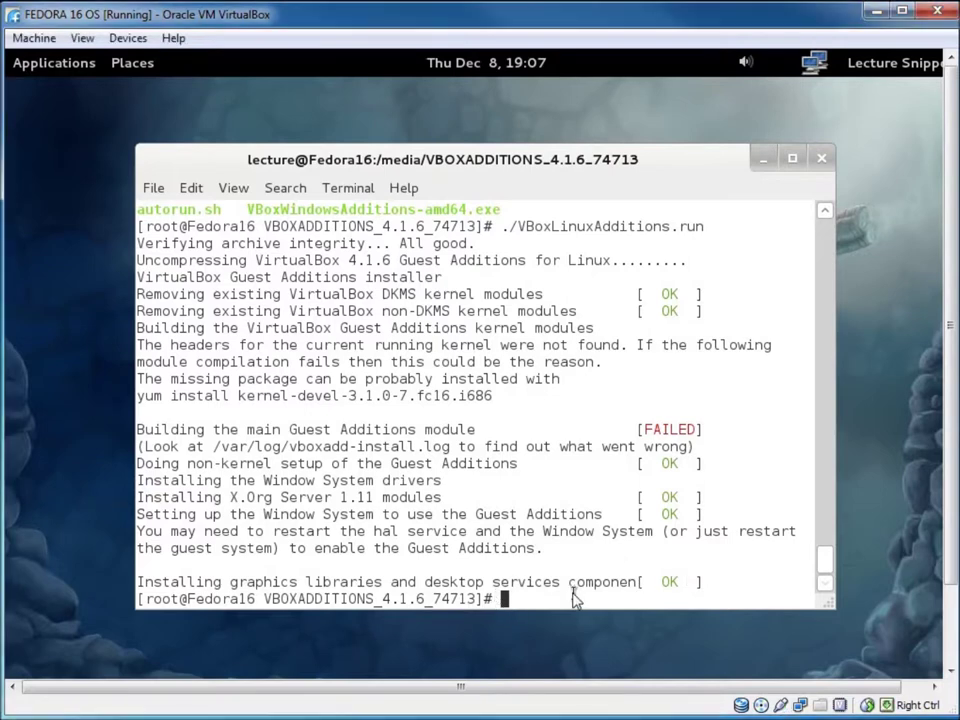
text(reso)
text(torecon)
text( -R)
key(BackSpace)
text(R -v /opt)
key(Return)
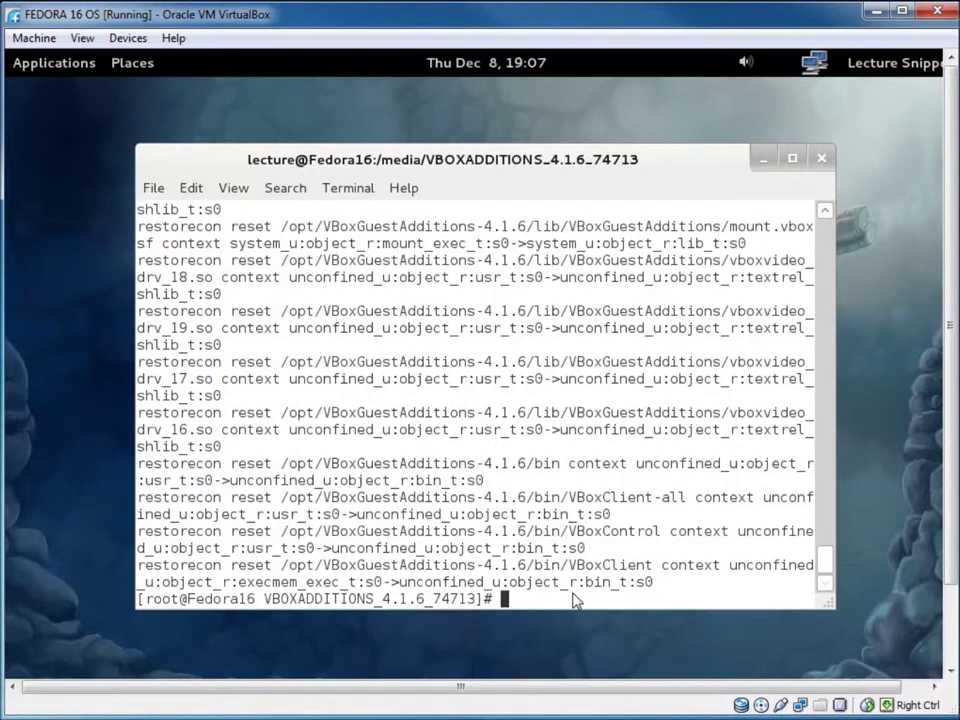
Reboot the guest system and log back in to the Lecture Snippets account with its password.
text(reboot)
key(Return)
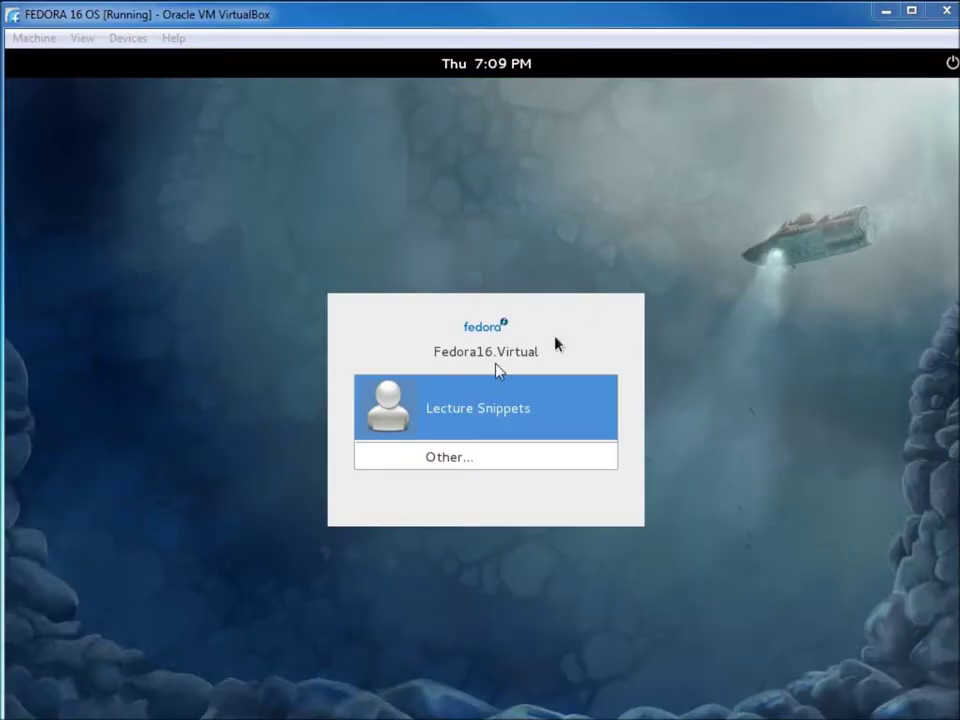
click(439, 418)
text(********)
key(Return)
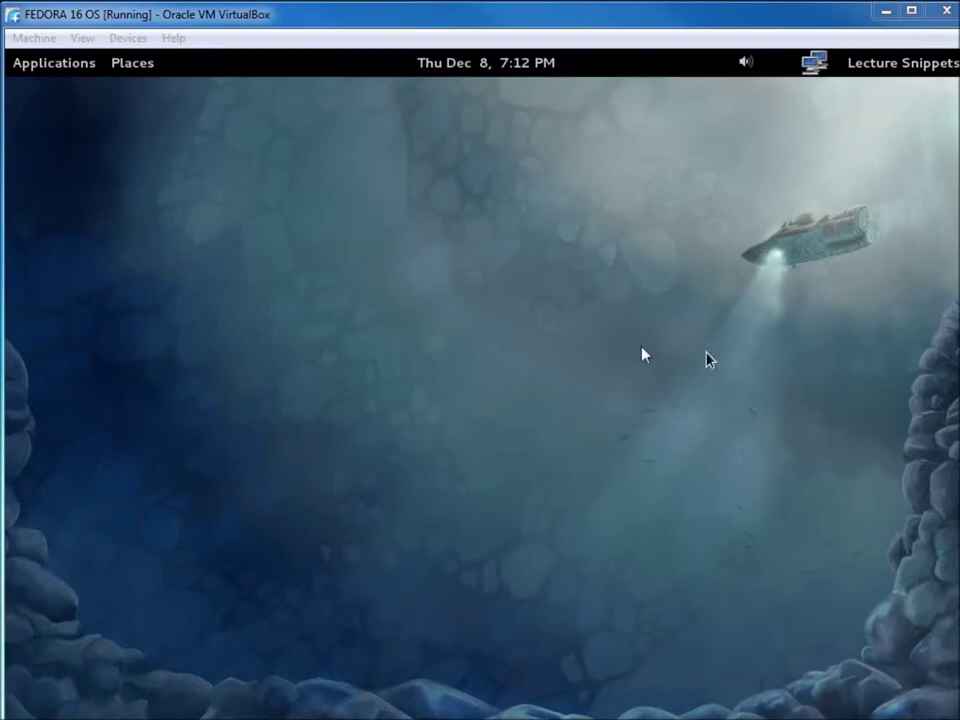
Open a terminal and switch to the root account with su, entering the root password.
click(54, 63)
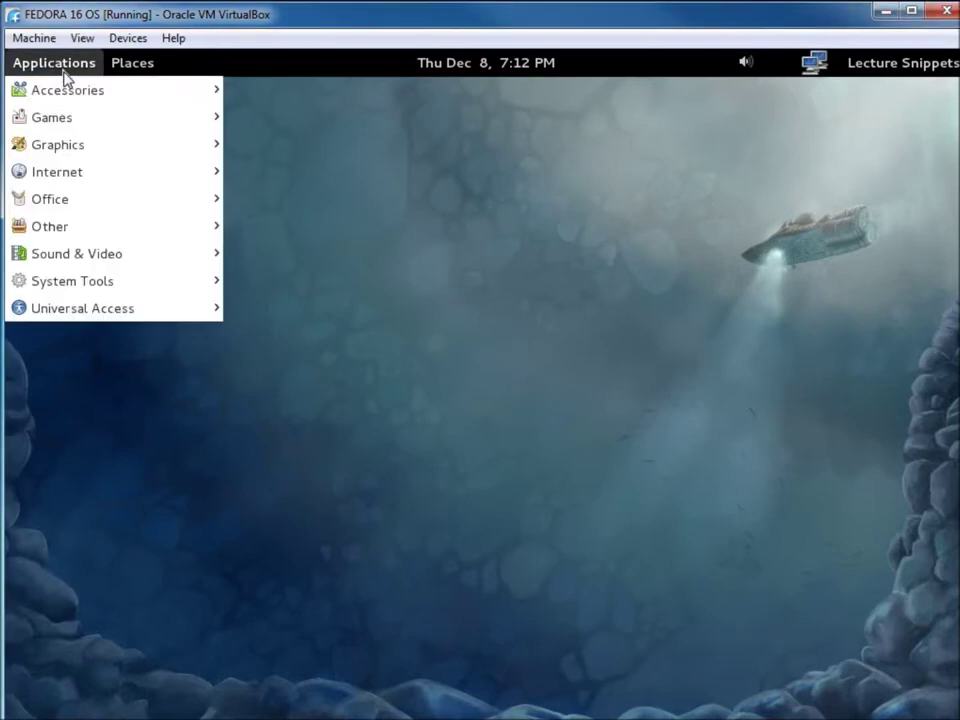
mouse_move(120, 281)
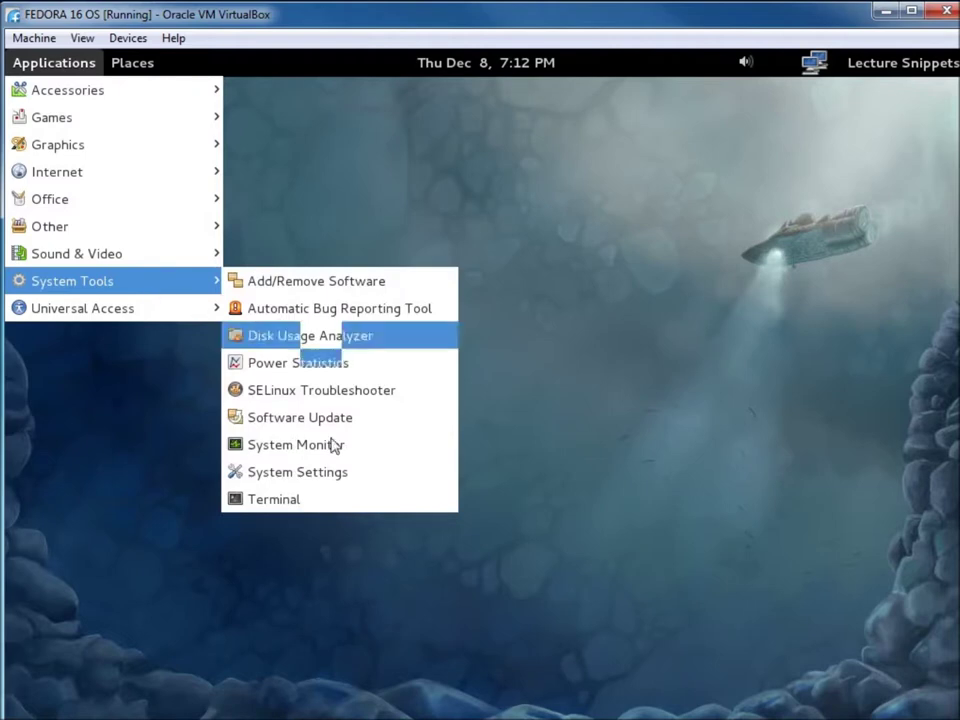
click(311, 498)
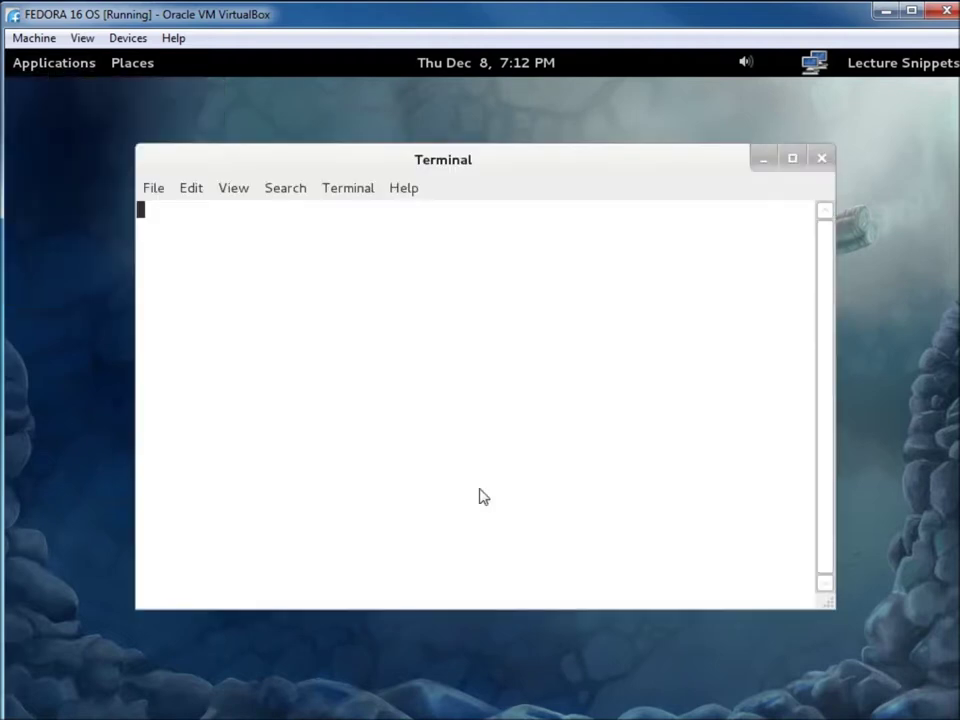
text(su)
key(Return)
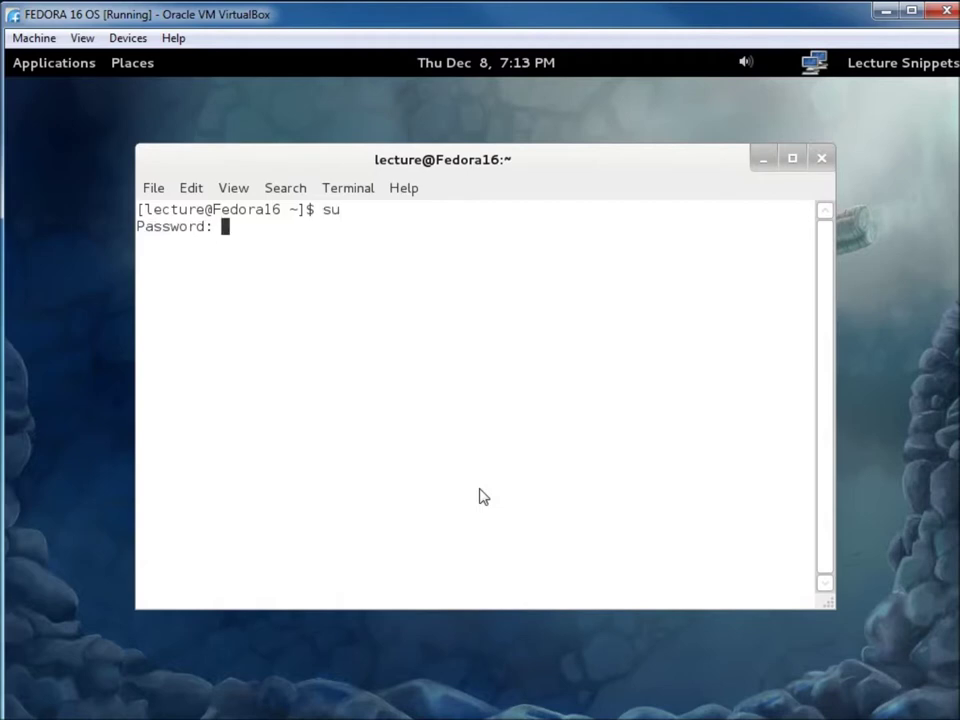
key(Return)
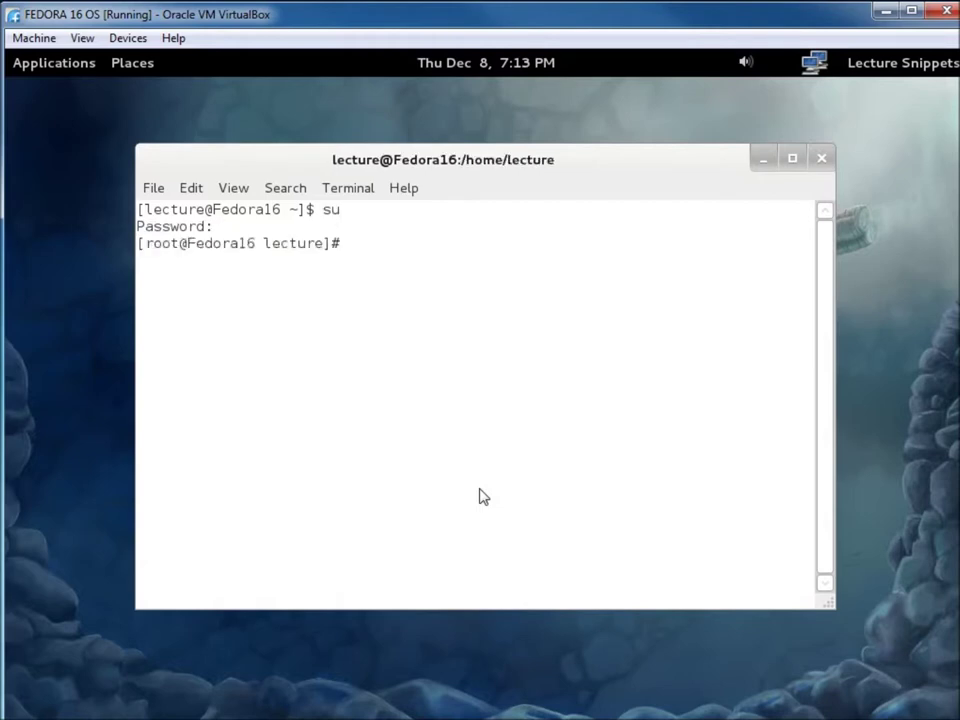
Change to the mounted Guest Additions directory /media/VBOXADDITIONS_4.1.6_74713/.
text(cd /media/)
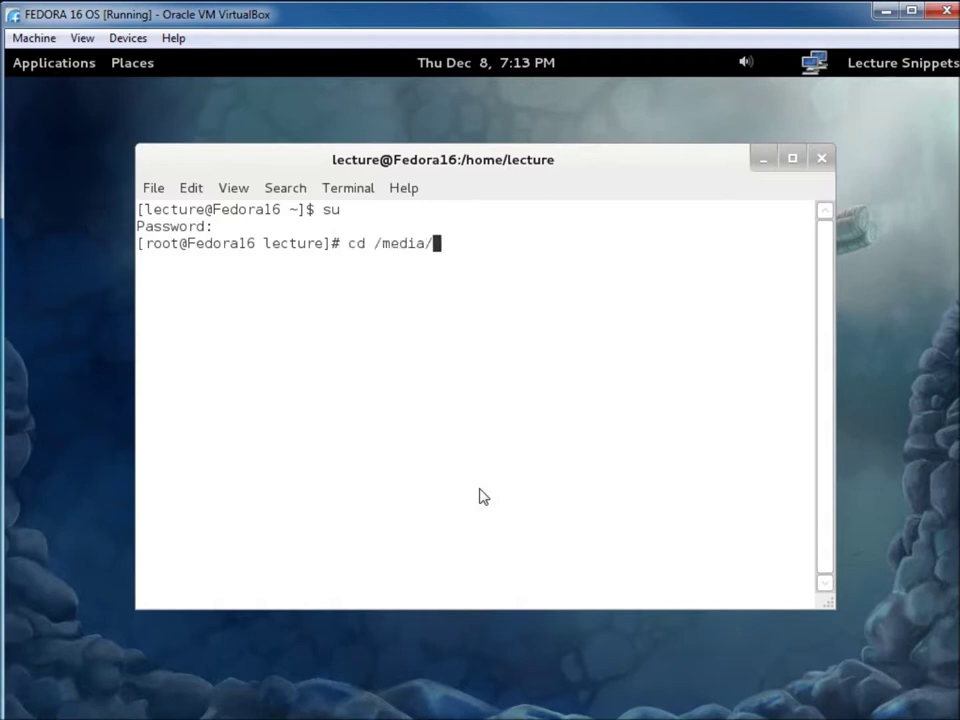
text(V)
key(Tab)
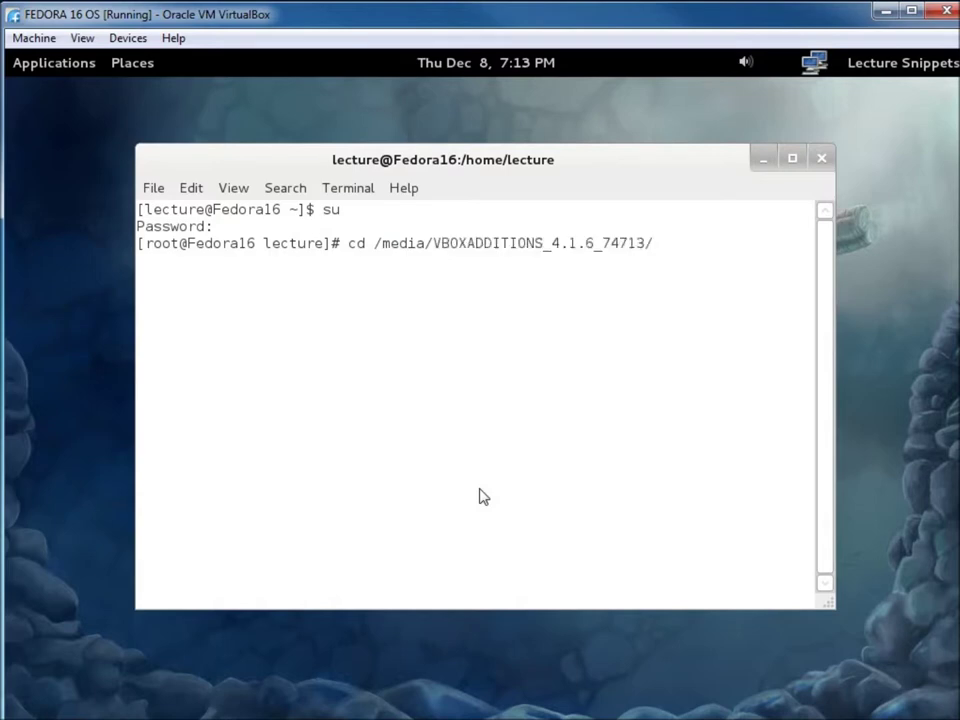
key(Return)
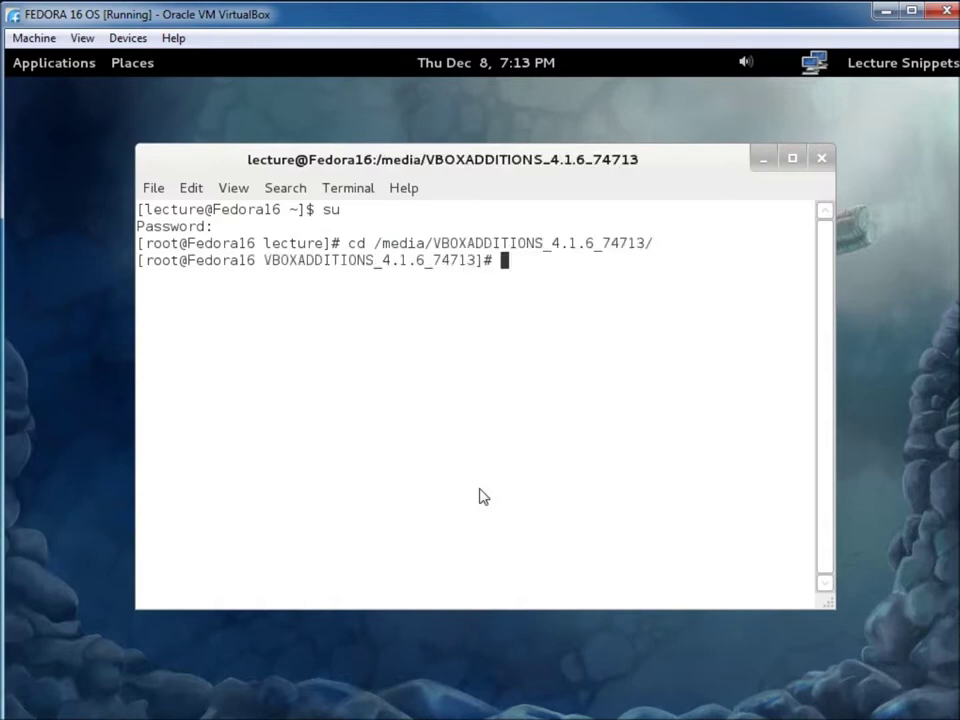
Run ./VBoxLinuxAdditions.run again to reinstall the Guest Additions.
text(./VBox)
key(Tab)
key(Return)
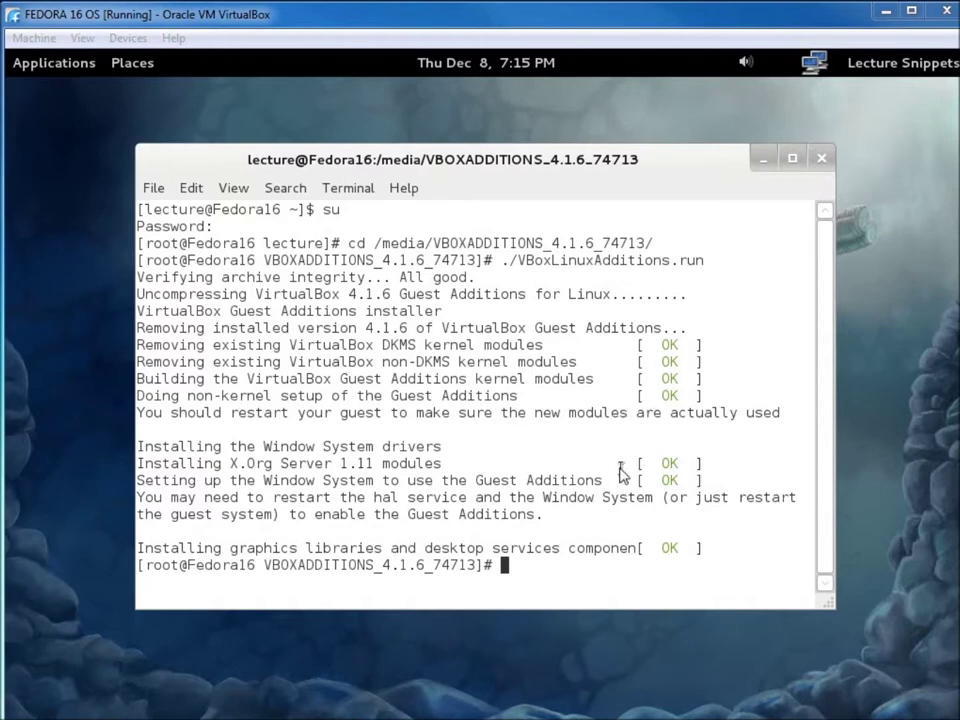
Run restorecon -R -v /opt again to restore the SELinux contexts, and reboot the guest system.
click(578, 462)
key(Up)
key(Up)
key(Down)
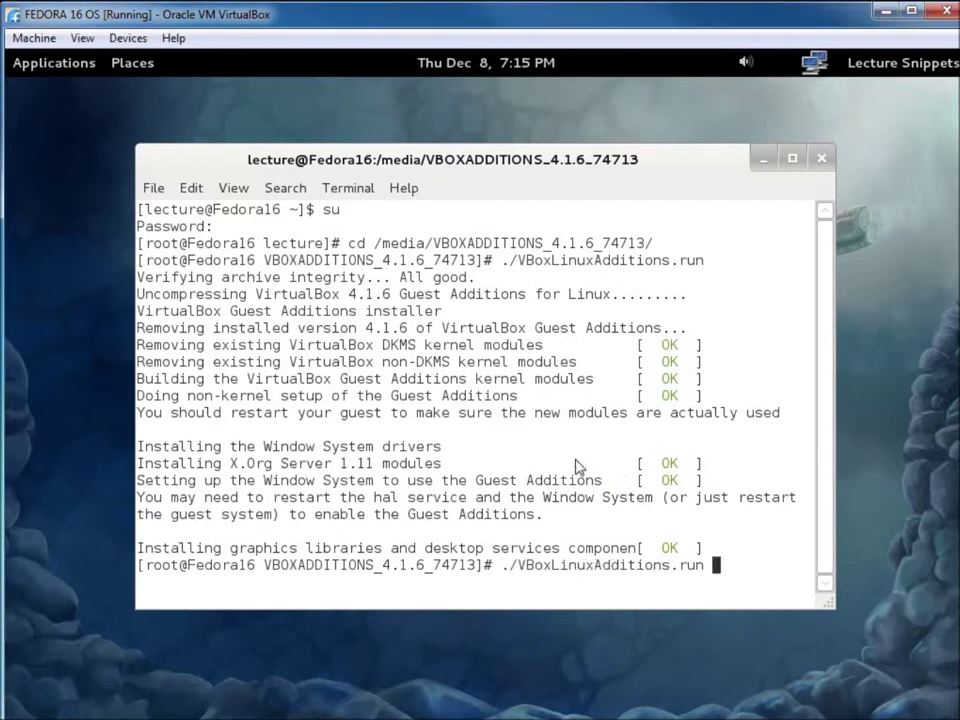
key(Up)
key(Up)
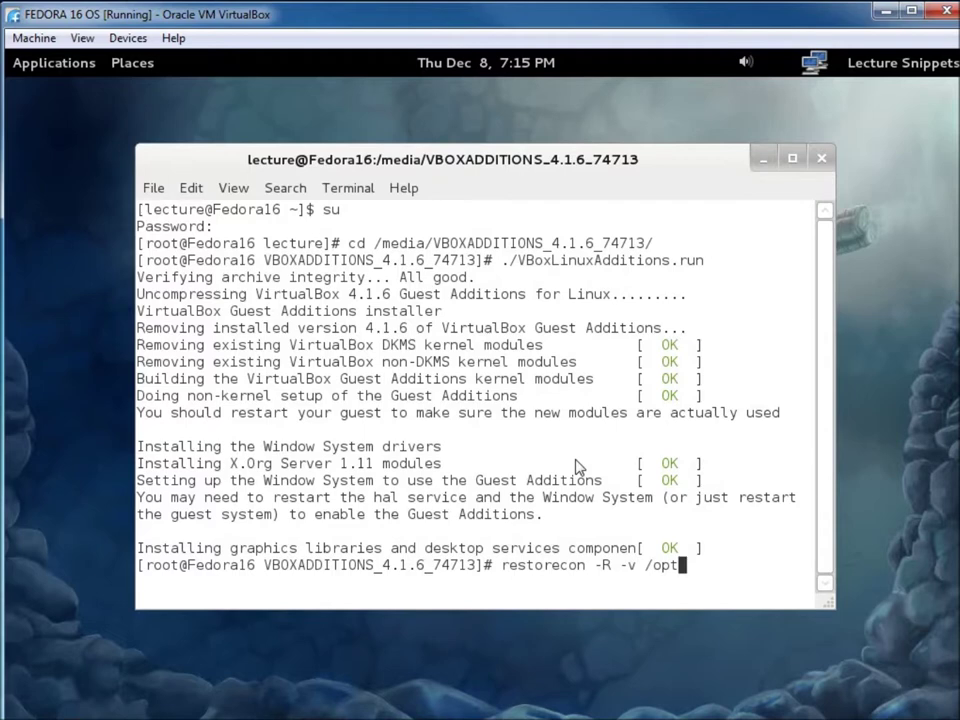
key(Return)
text(reboot)
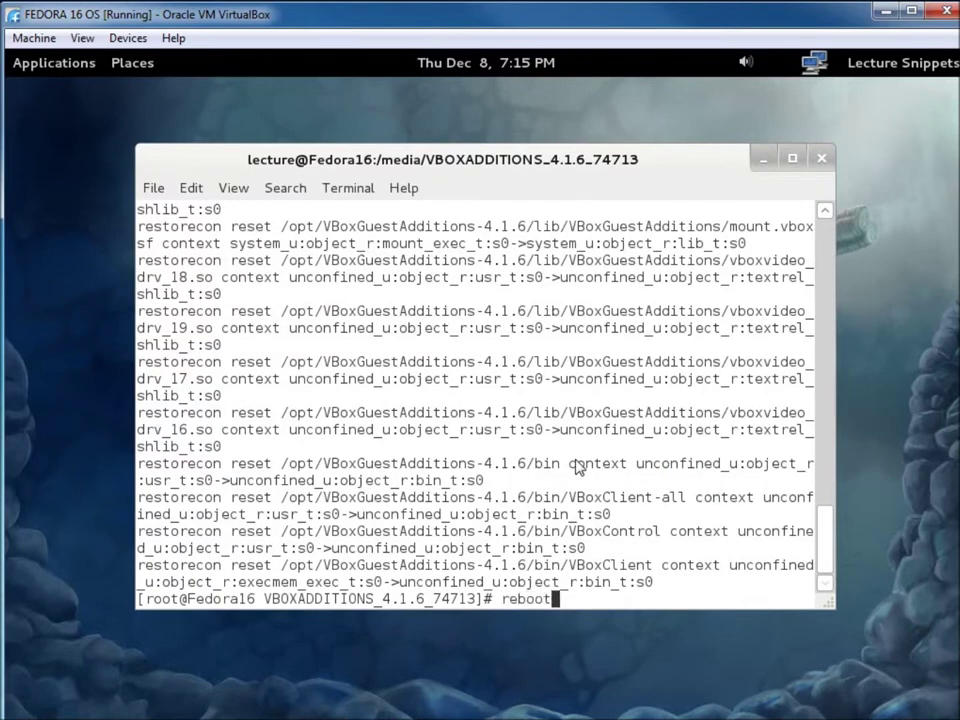
key(Return)
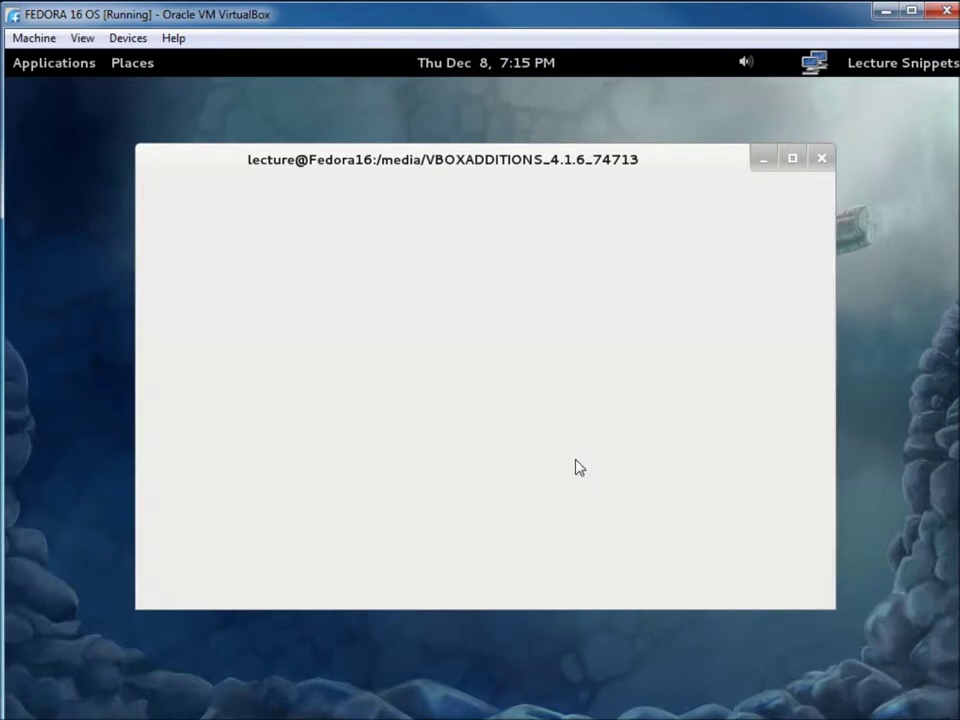